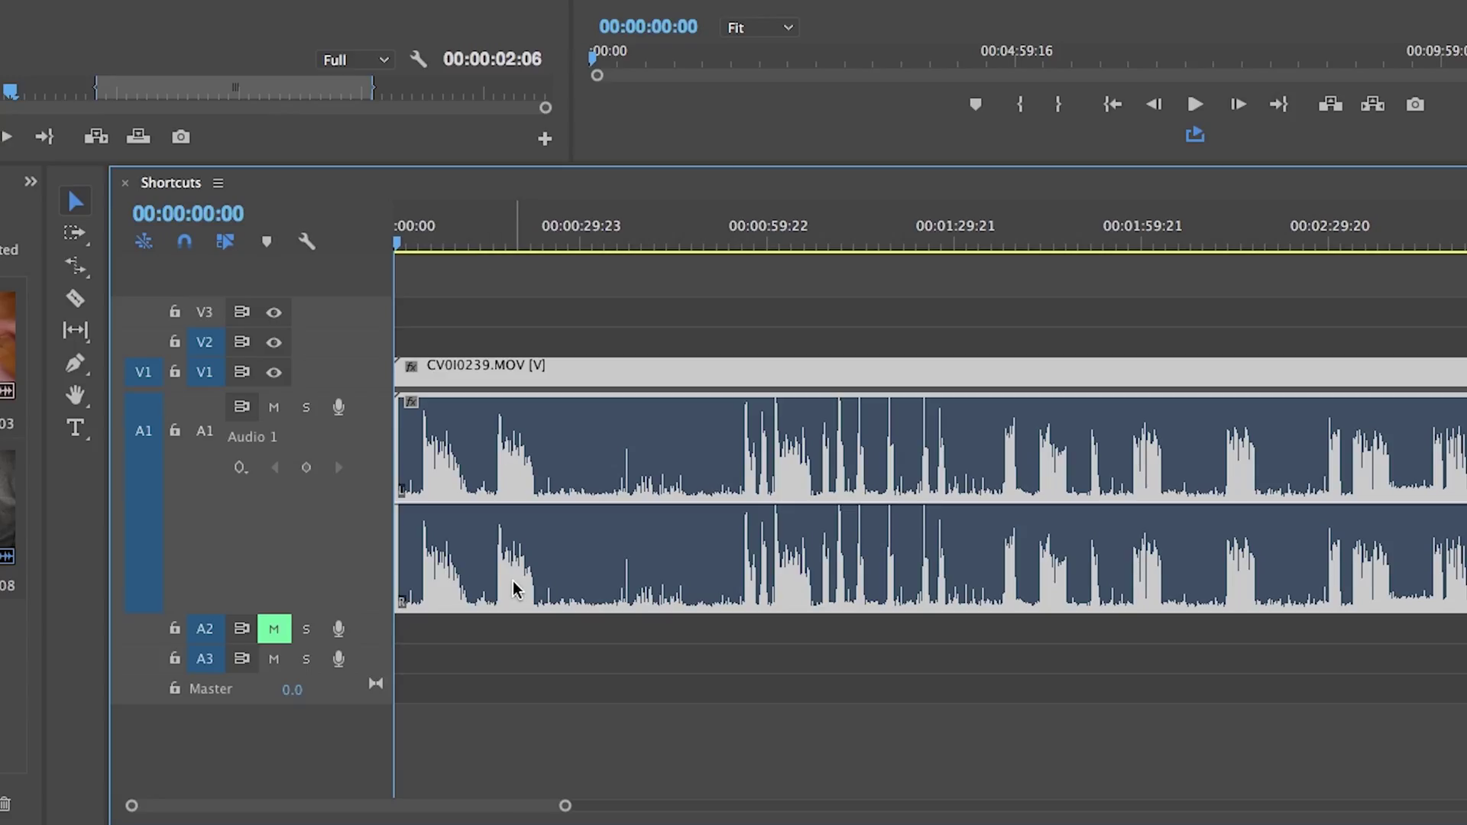
Make three razor cuts across the CV0I0239 talking-head clip near its start
{"action": "key", "text": "c"}
{"action": "left_click", "coordinate": [493, 515]}
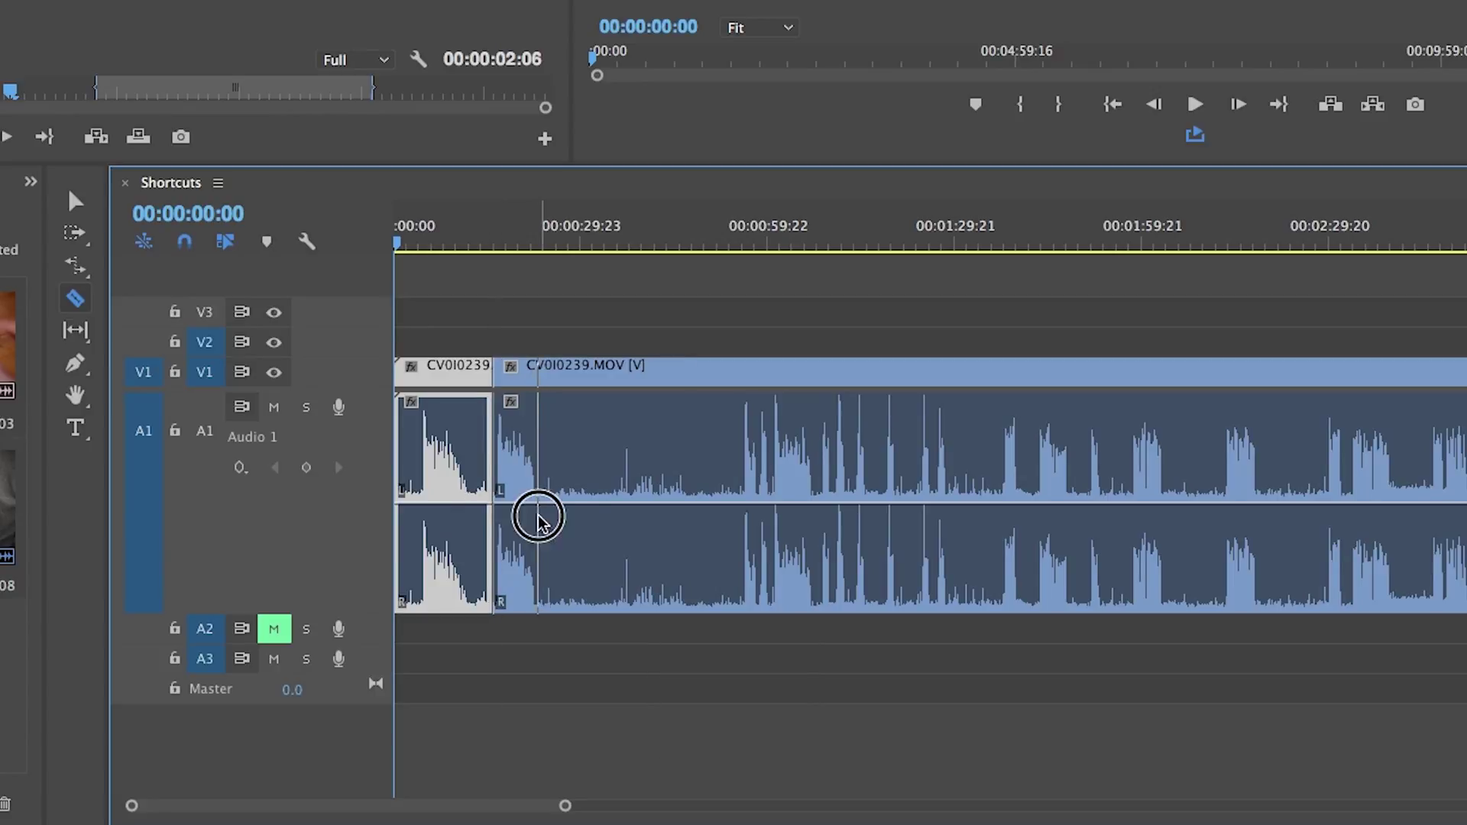
{"action": "left_click", "coordinate": [538, 517]}
{"action": "left_click", "coordinate": [726, 496]}
Delete the unwanted middle and first pieces and close the gaps so the clip starts at zero
{"action": "key", "text": "v"}
{"action": "left_click", "coordinate": [630, 481]}
{"action": "key", "text": "Delete"}
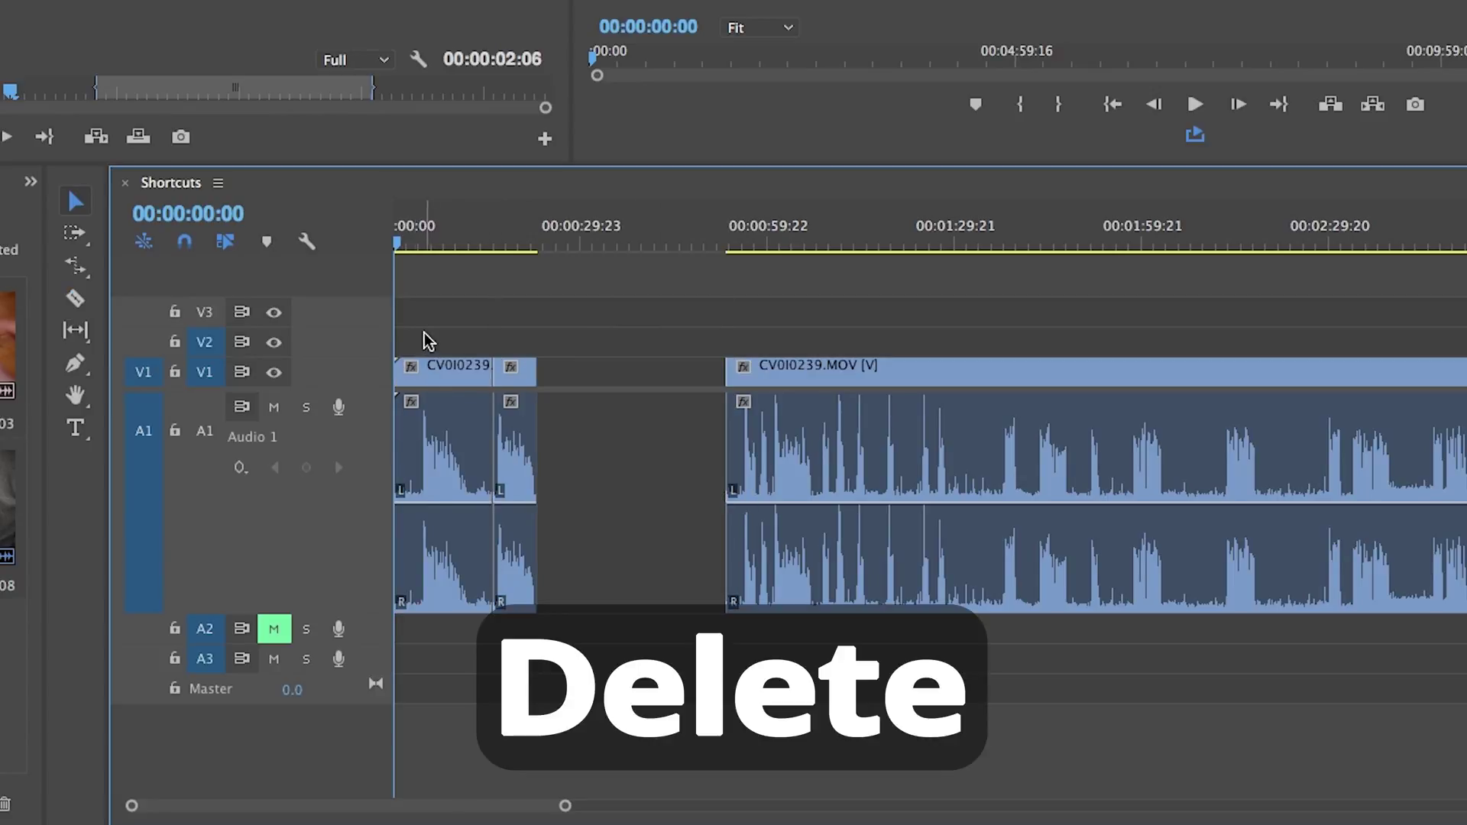
{"action": "left_click", "coordinate": [432, 447]}
{"action": "key", "text": "Delete"}
{"action": "left_click", "coordinate": [470, 504]}
{"action": "key", "text": "Delete"}
{"action": "left_click", "coordinate": [501, 380]}
{"action": "key", "text": "Delete"}
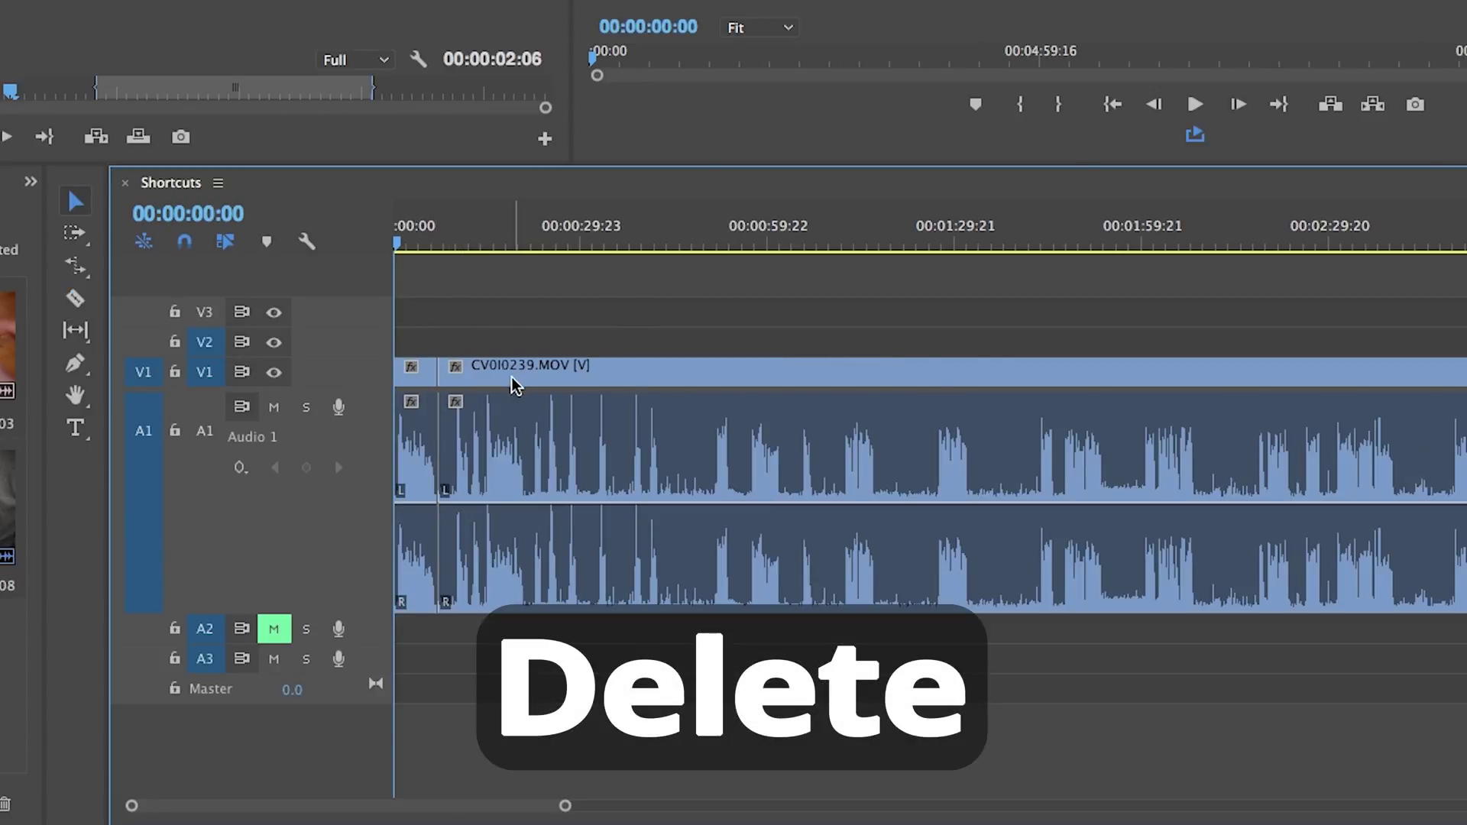
Ripple-trim the clip's head and cut it at 00:00:06:22, undoing a stray tail trim
{"action": "left_click", "coordinate": [482, 243]}
{"action": "key", "text": "q"}
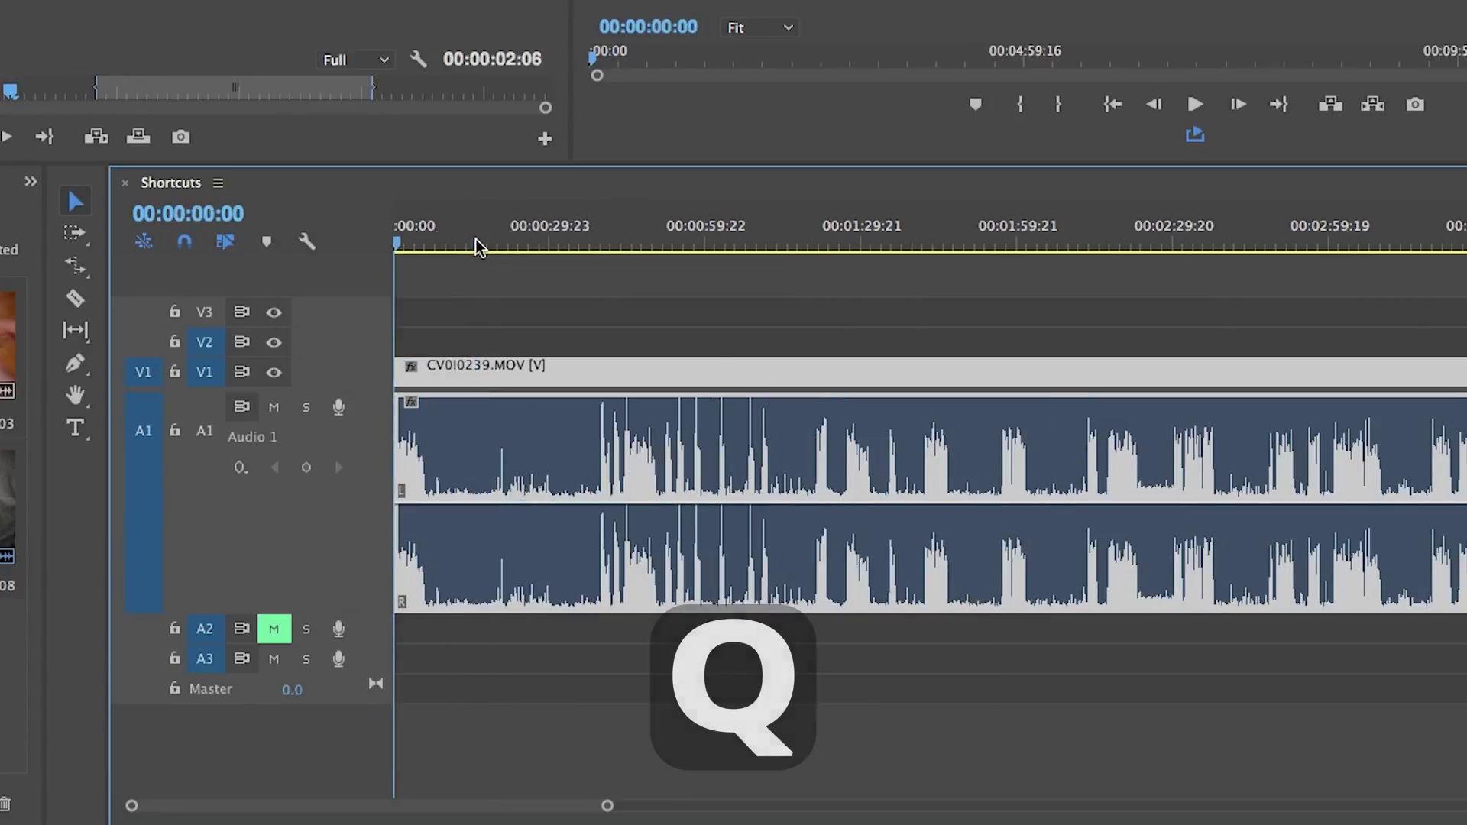
{"action": "left_click_drag", "start_coordinate": [413, 240], "coordinate": [429, 243]}
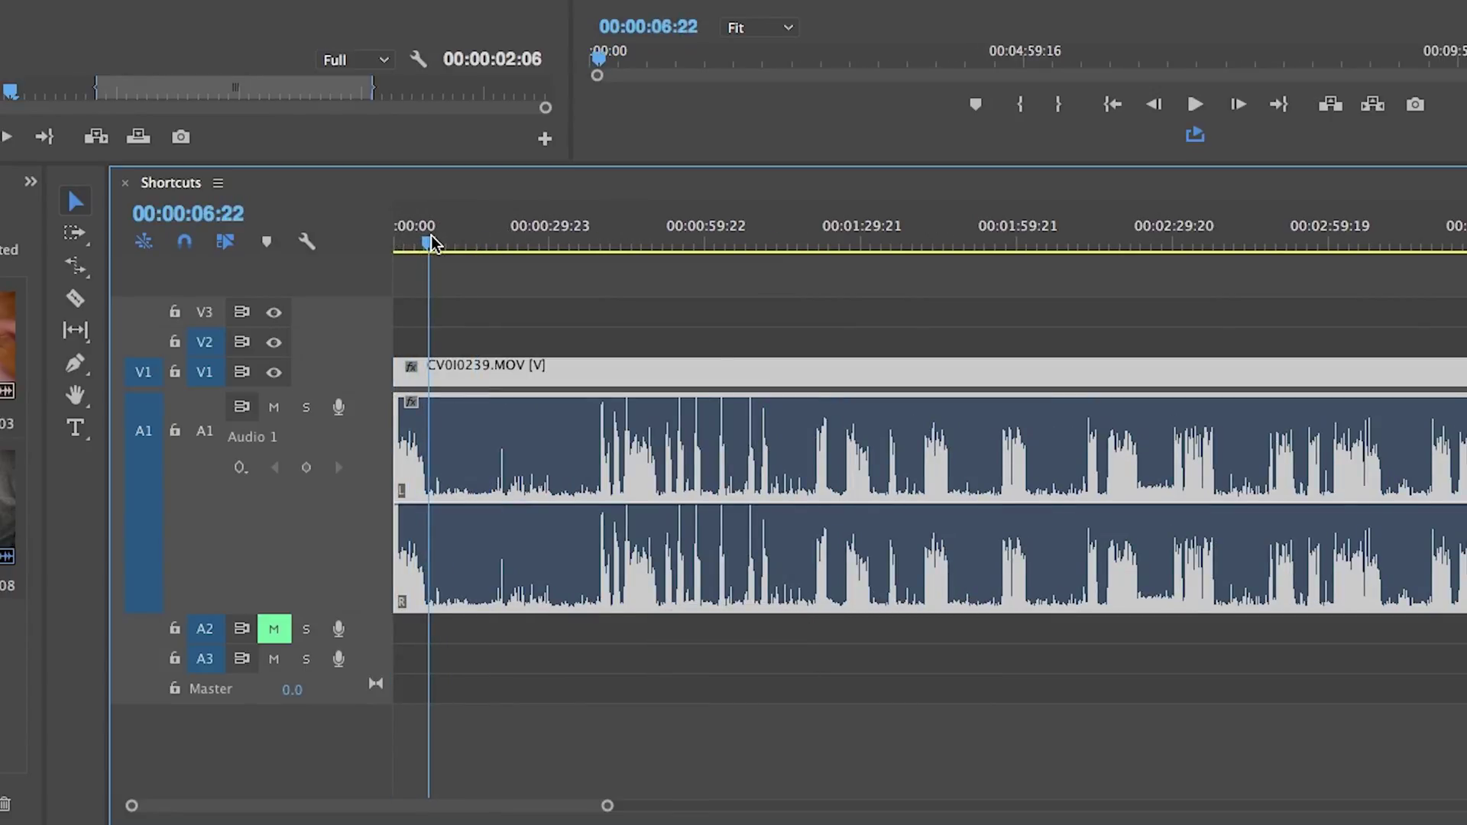
{"action": "key", "text": "w"}
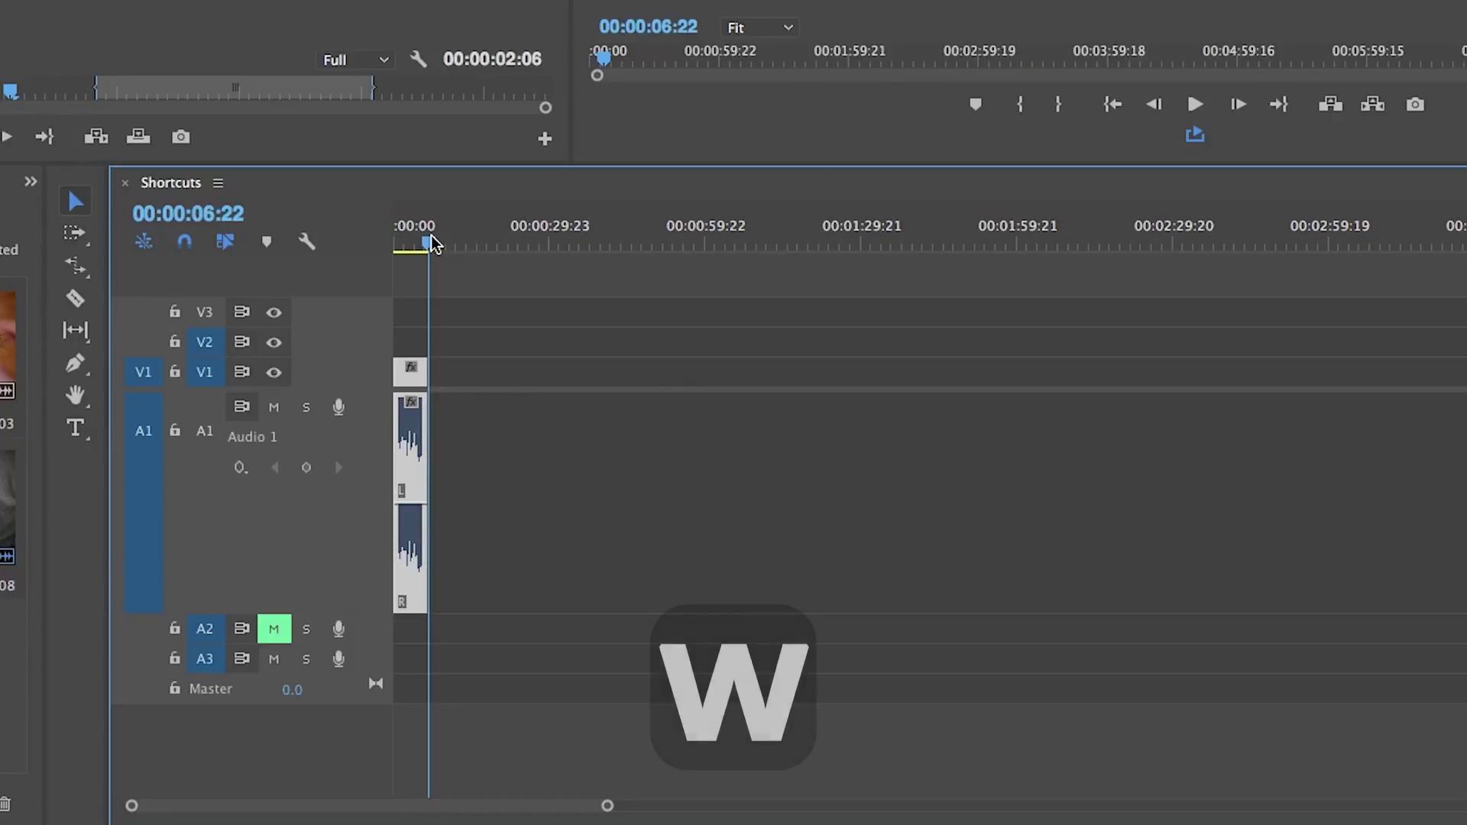
{"action": "key", "text": "ctrl+z"}
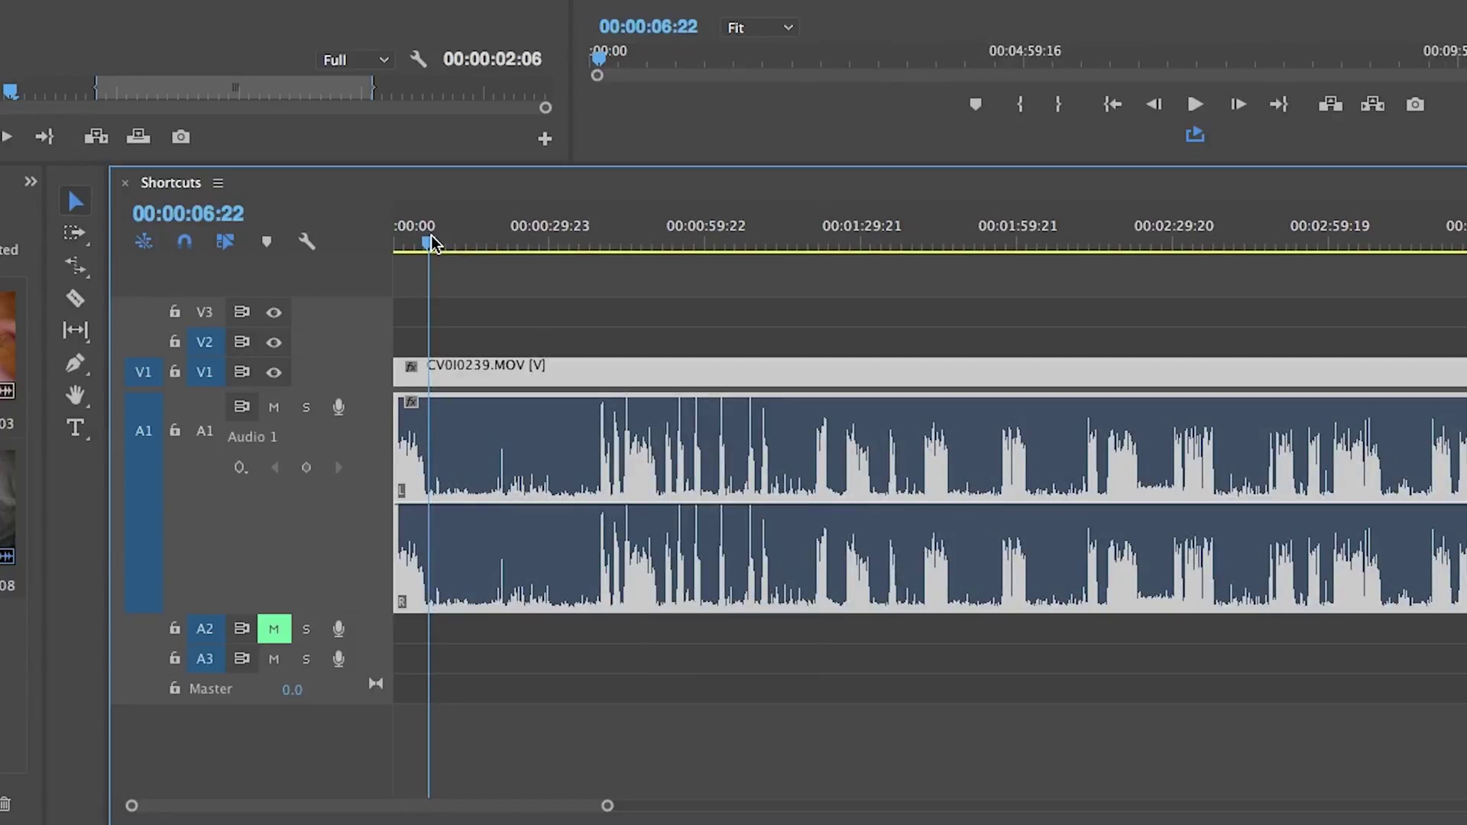
{"action": "key", "text": "e"}
{"action": "left_click_drag", "start_coordinate": [561, 246], "coordinate": [599, 264]}
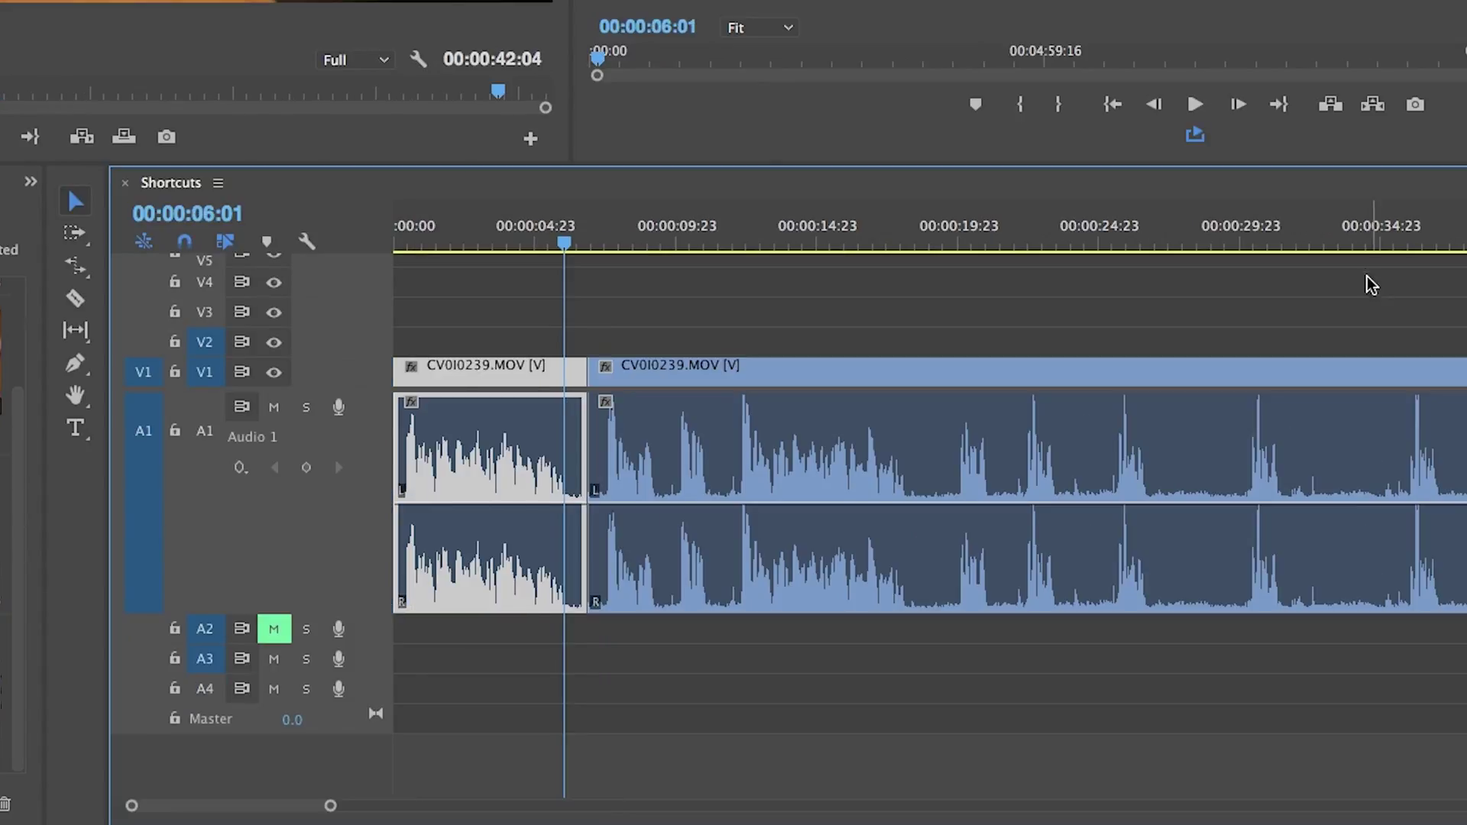
{"action": "left_click_drag", "start_coordinate": [1349, 243], "coordinate": [1466, 255]}
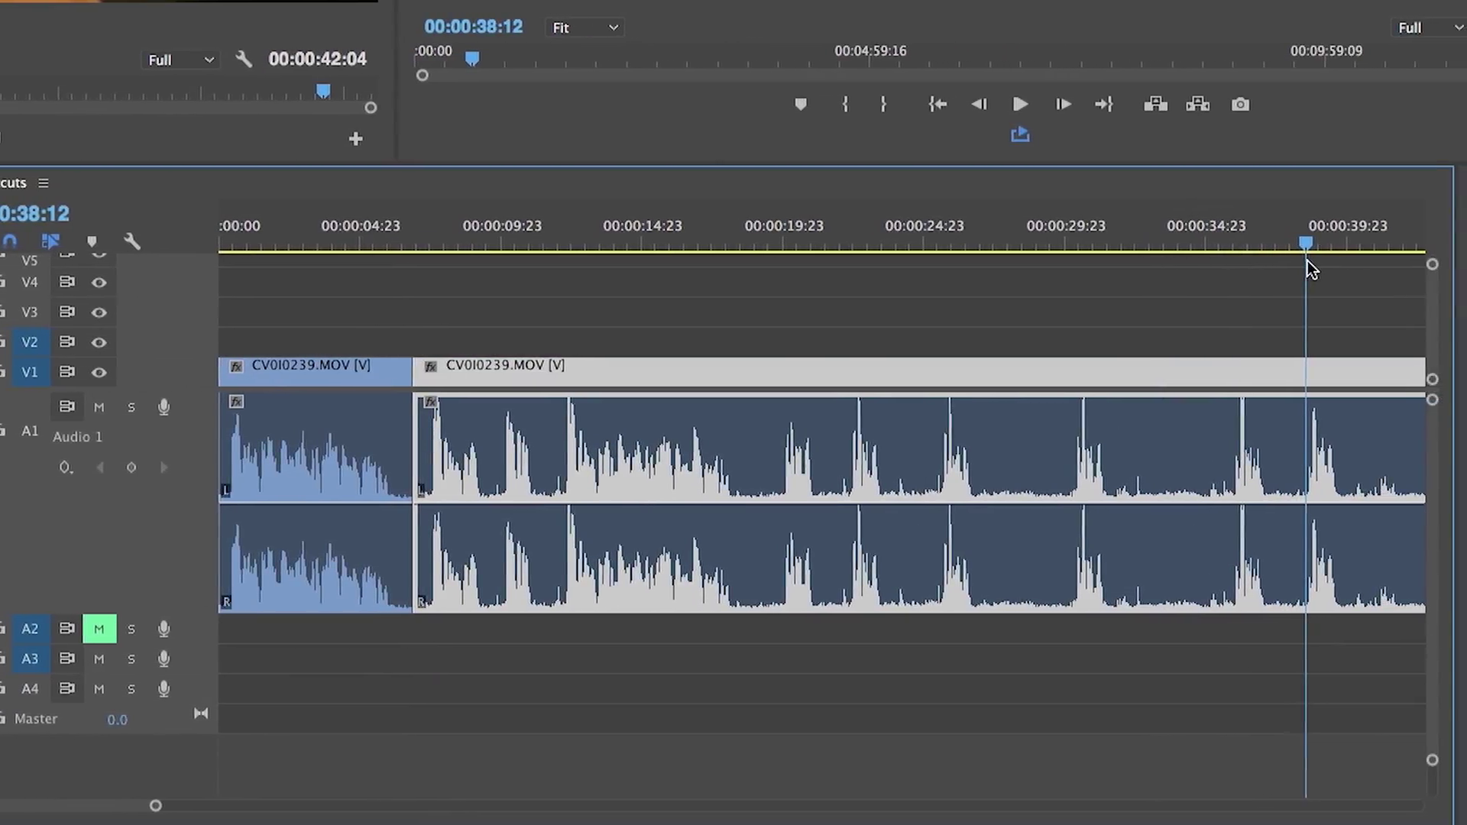
Ripple-trim the first clip's tail at 00:00:08:06 and CV0I0242's head and tail
{"action": "key", "text": "q"}
{"action": "left_click_drag", "start_coordinate": [407, 243], "coordinate": [1322, 318]}
{"action": "key", "text": "w"}
{"action": "key", "text": "q"}
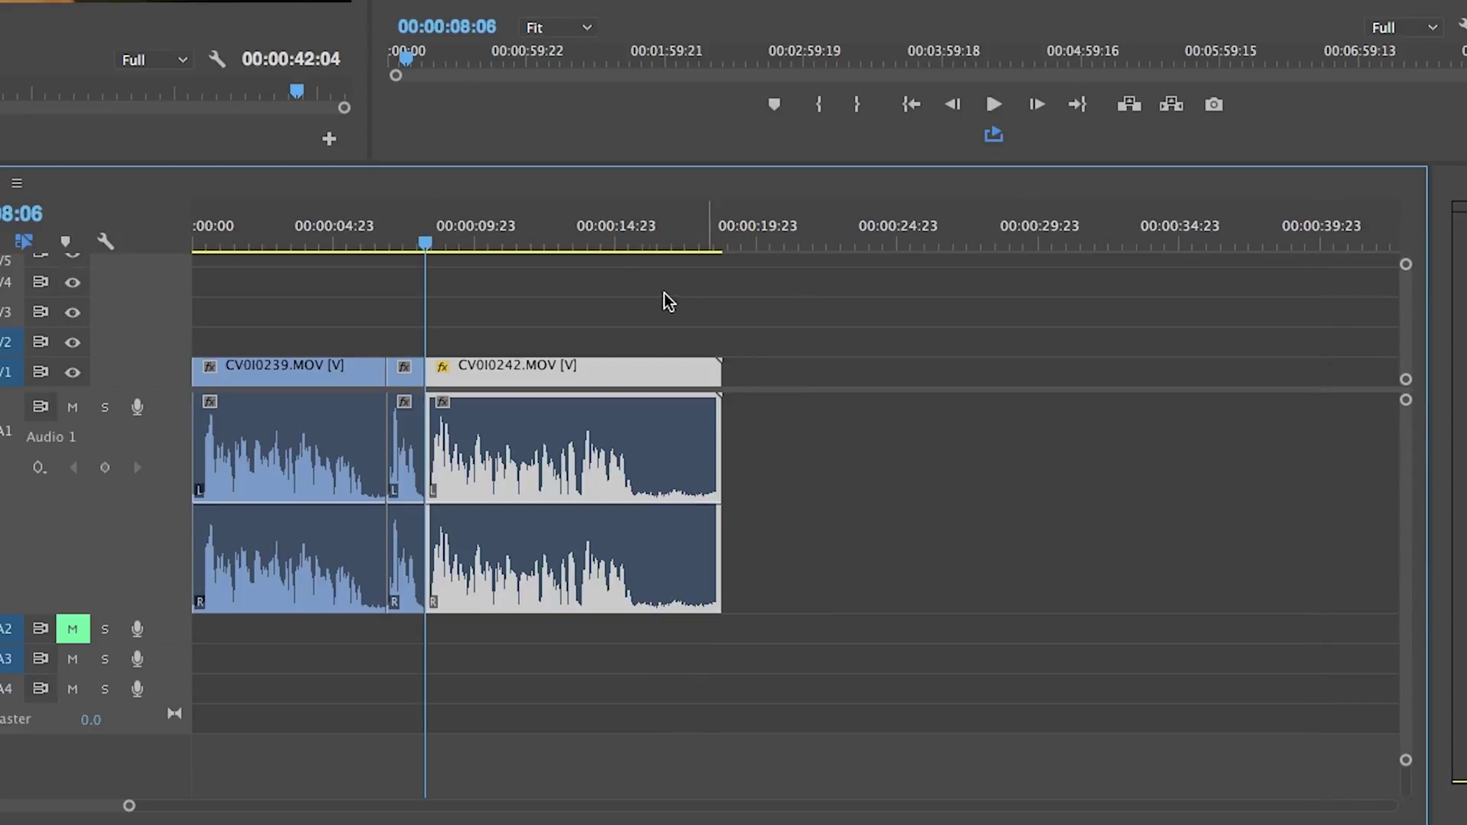
{"action": "left_click_drag", "start_coordinate": [615, 233], "coordinate": [652, 243]}
{"action": "key", "text": "w"}
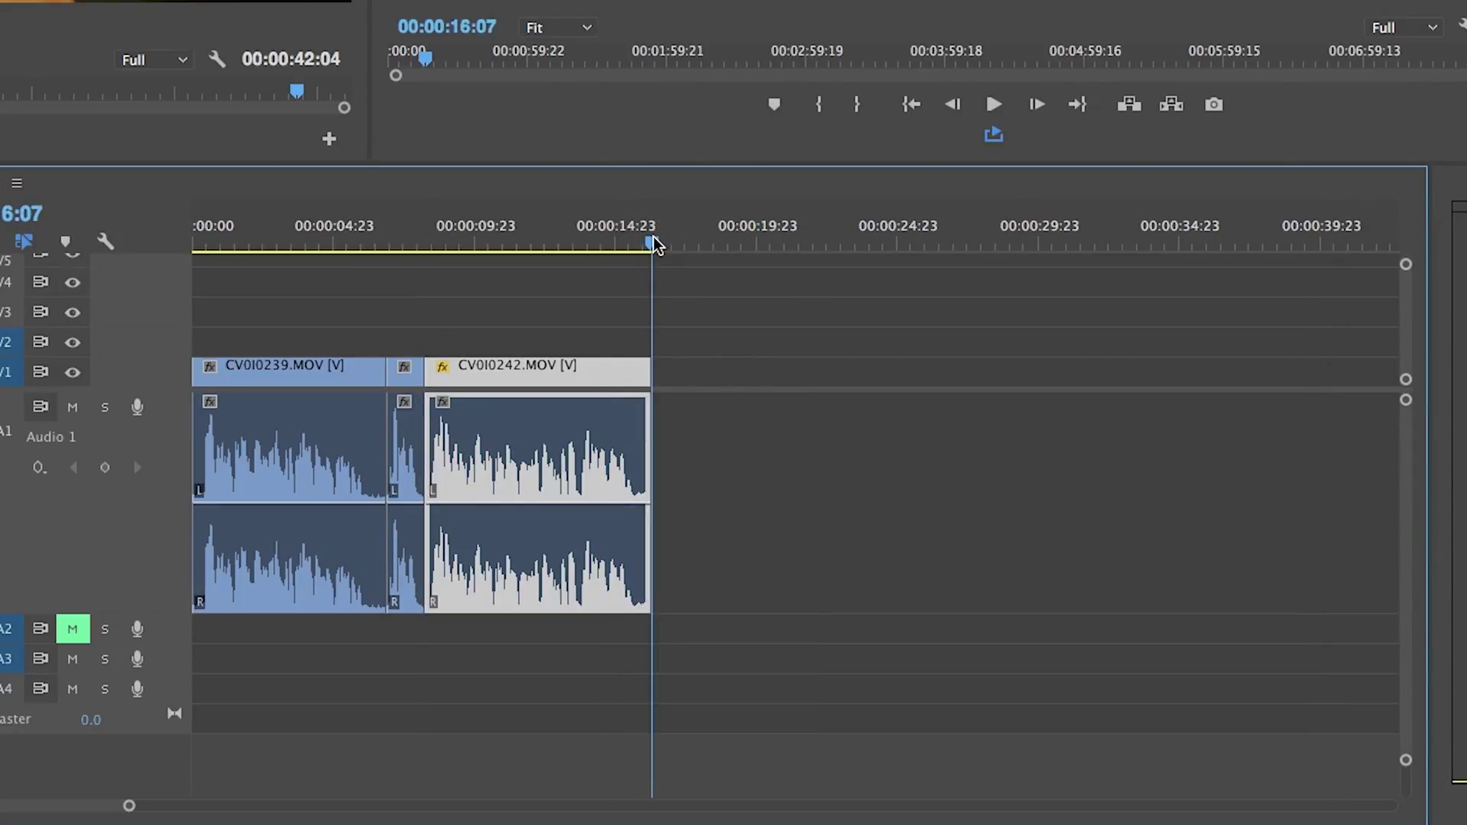
Zoom the timeline in and ripple-trim the first clip's head and tail during playback
{"action": "key", "text": "Home"}
{"action": "key", "text": "="}
{"action": "key", "text": "="}
{"action": "key", "text": "="}
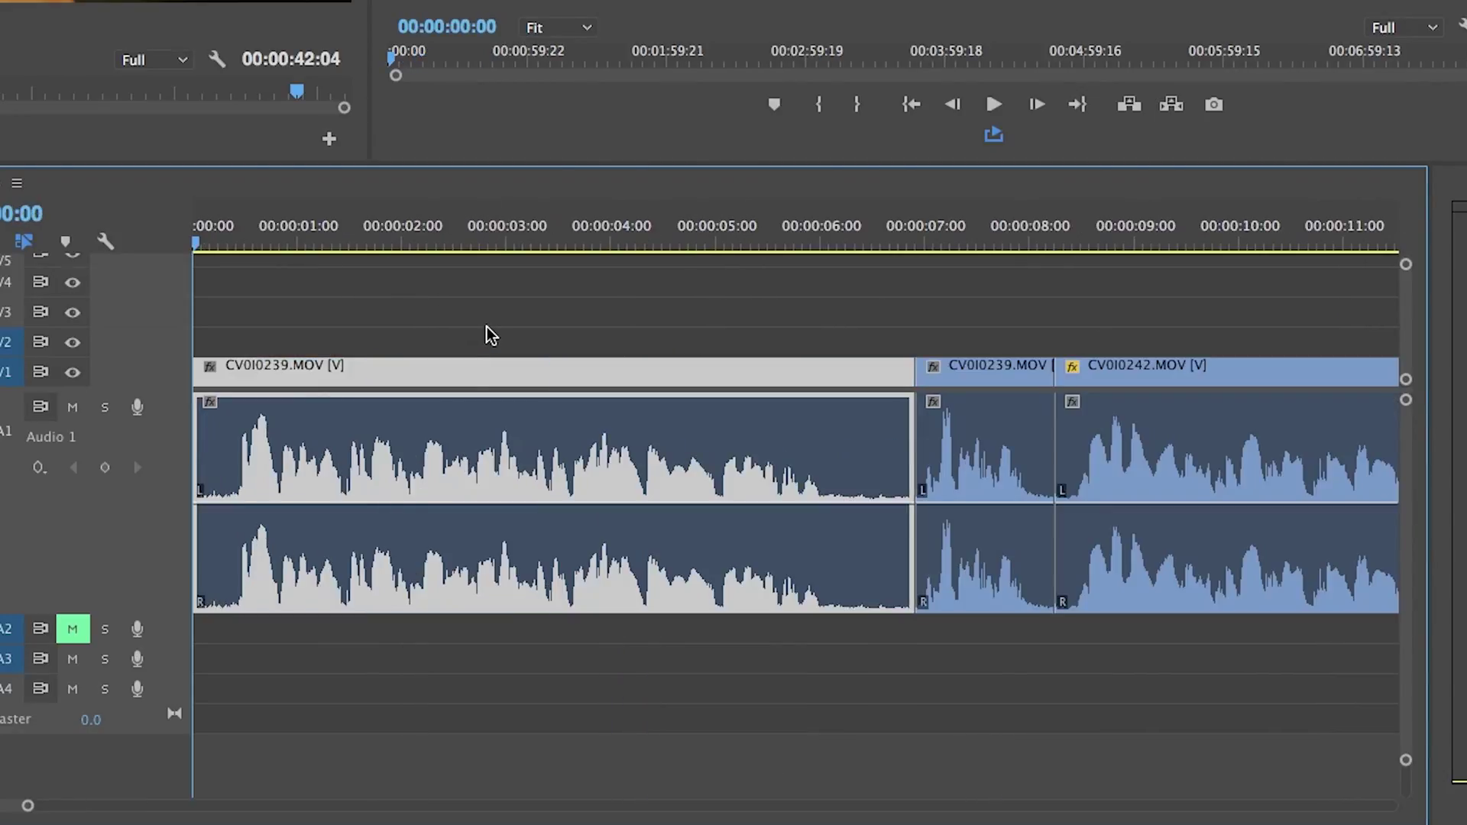
{"action": "key", "text": "="}
{"action": "key", "text": "="}
{"action": "left_click", "coordinate": [273, 239]}
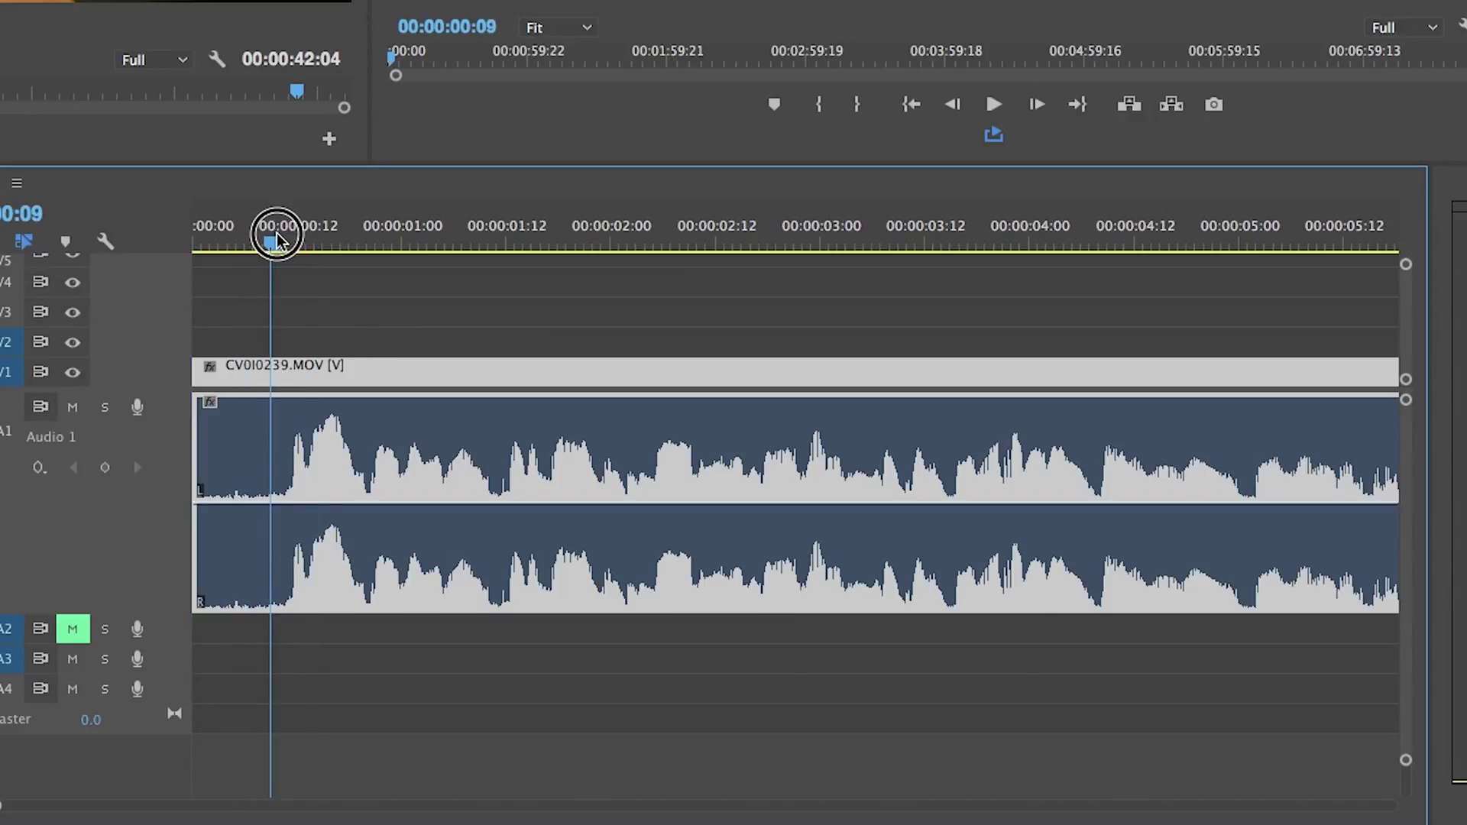
{"action": "key", "text": "q"}
{"action": "key", "text": "space"}
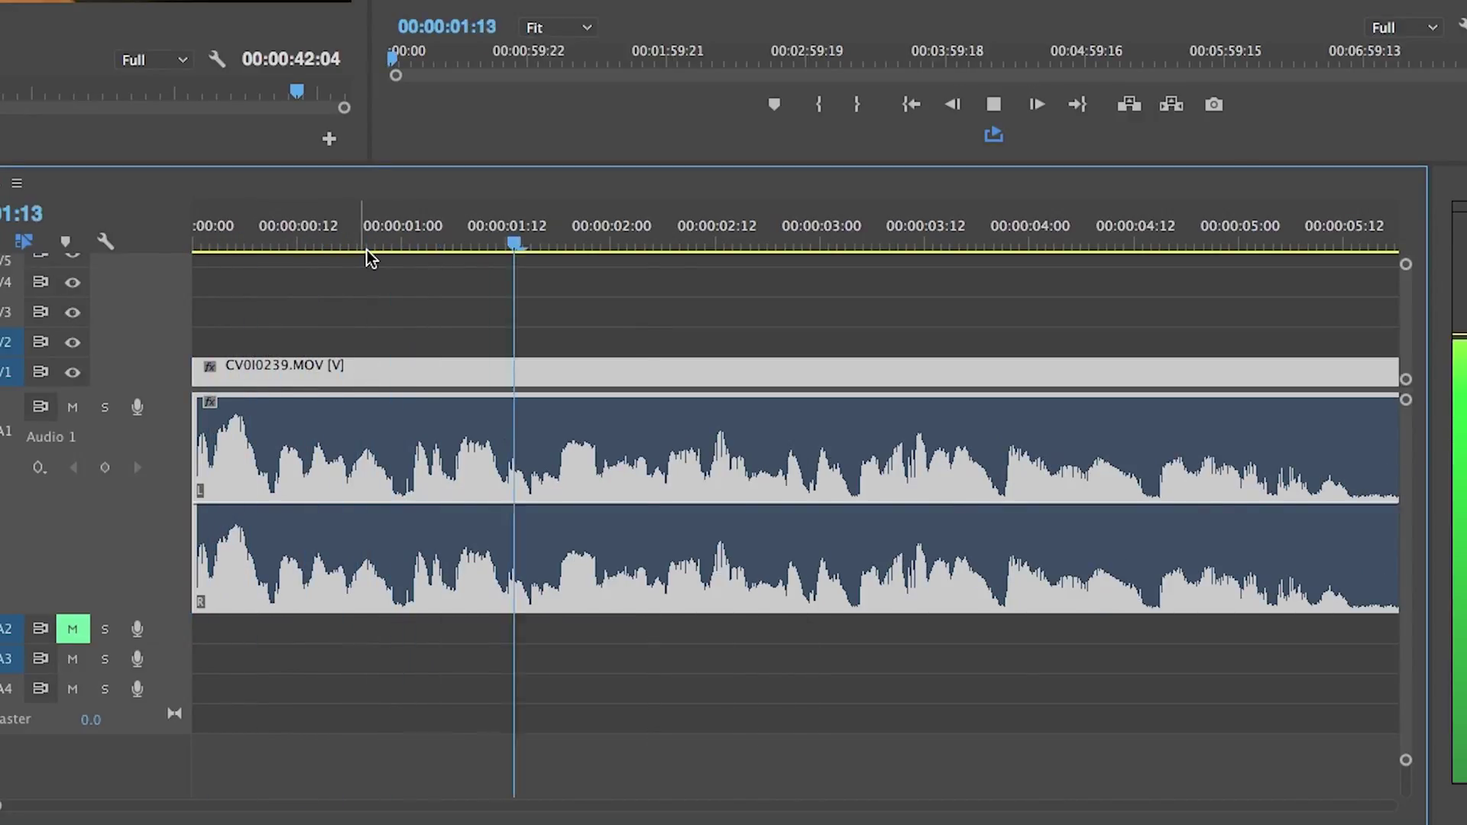
{"action": "key", "text": "w"}
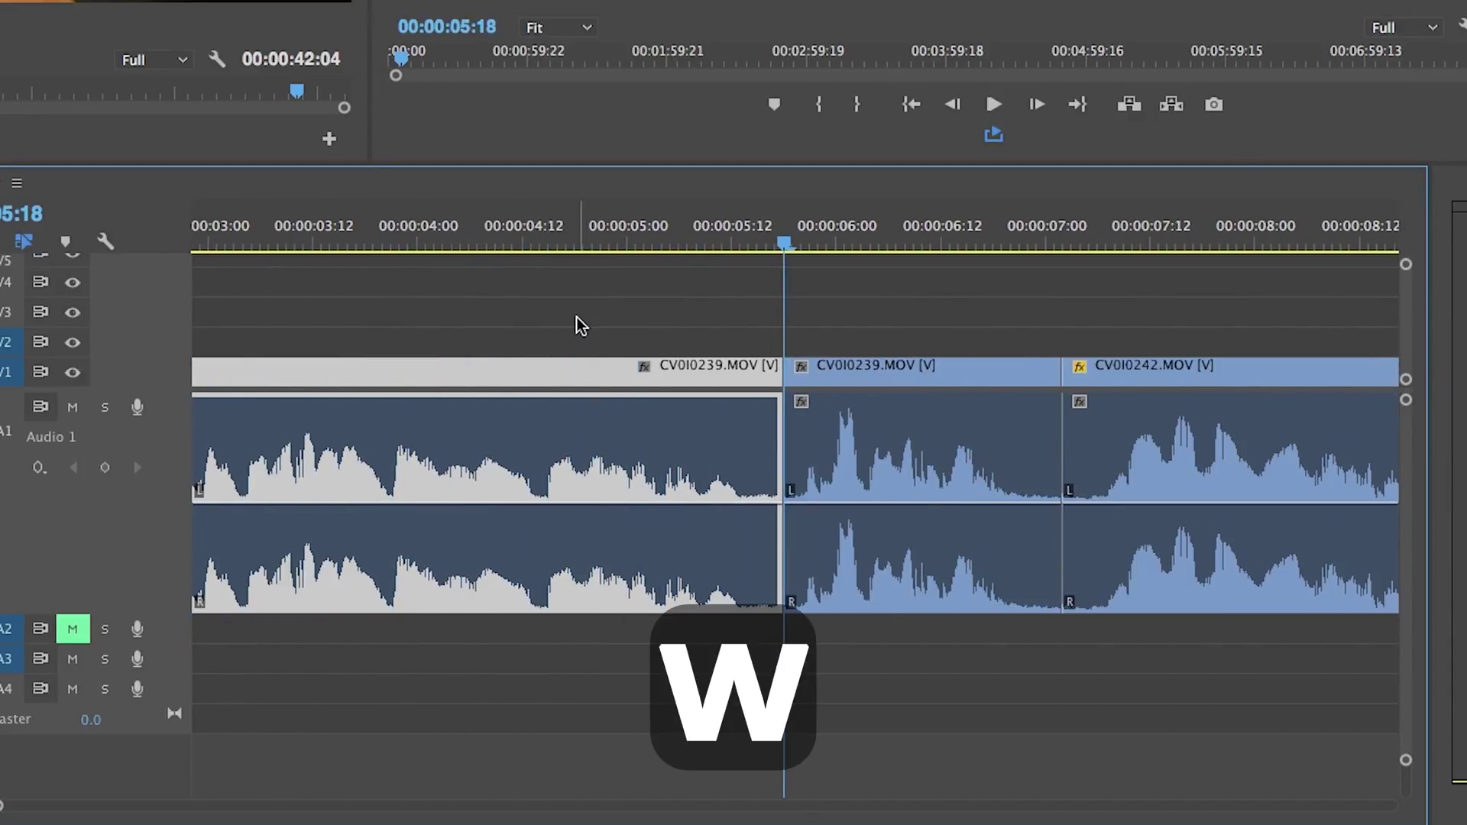
Trim the second piece's tail and CV0I0242's head and tail so the edit ends near 14:10
{"action": "key", "text": "space"}
{"action": "key", "text": "w"}
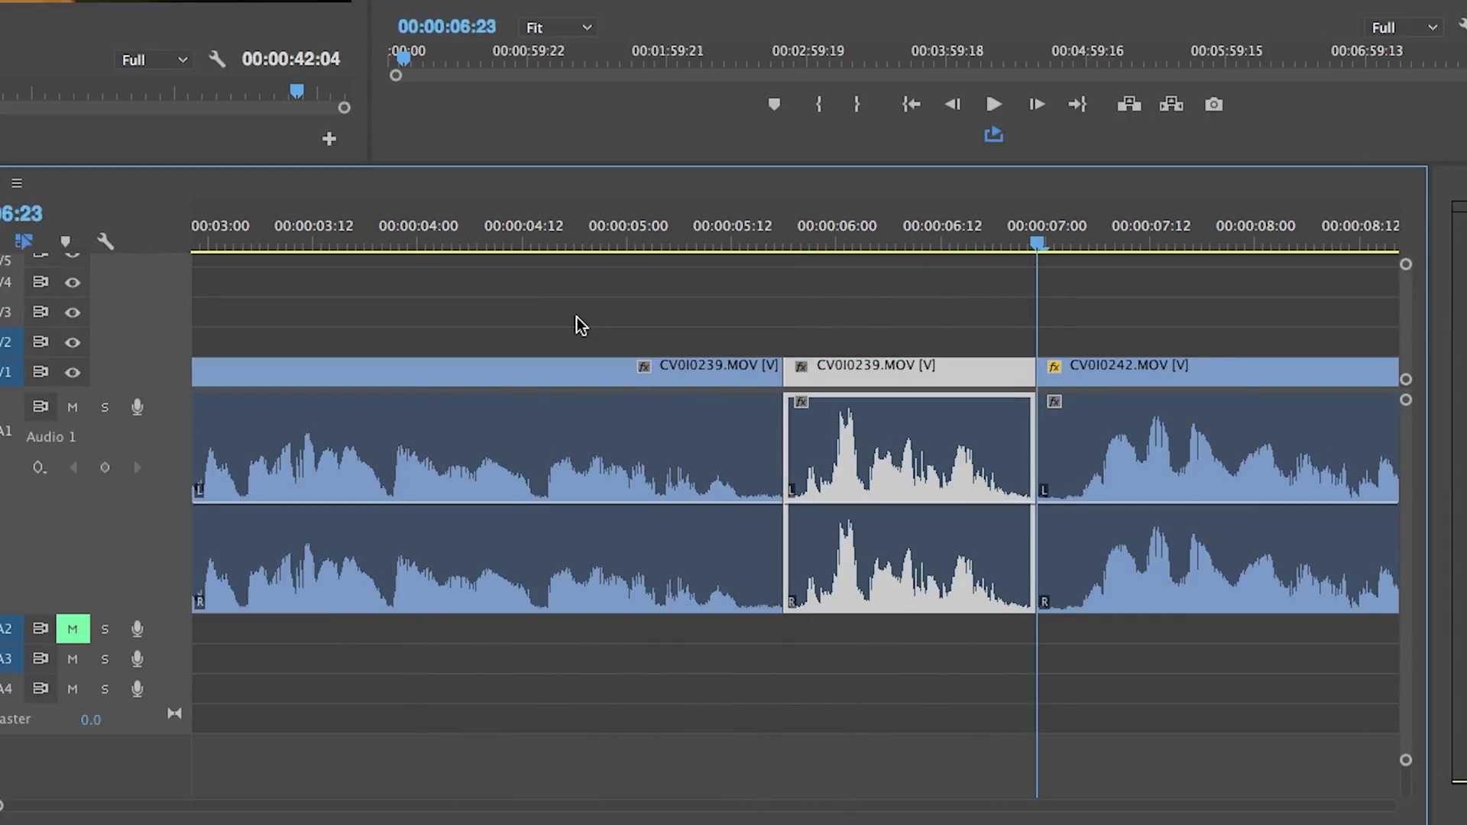
{"action": "key", "text": "space"}
{"action": "key", "text": "q"}
{"action": "key", "text": "space"}
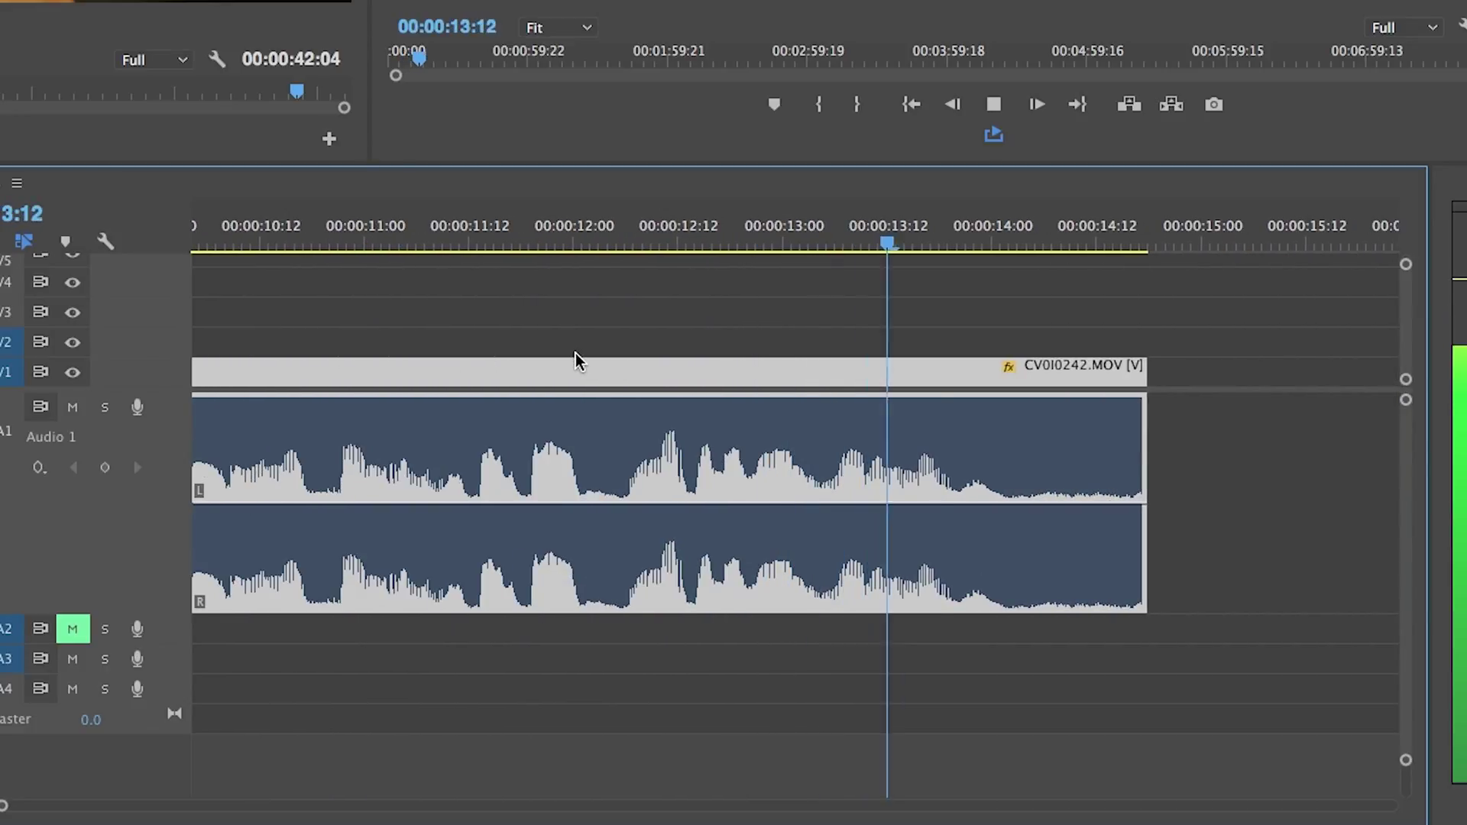
{"action": "key", "text": "w"}
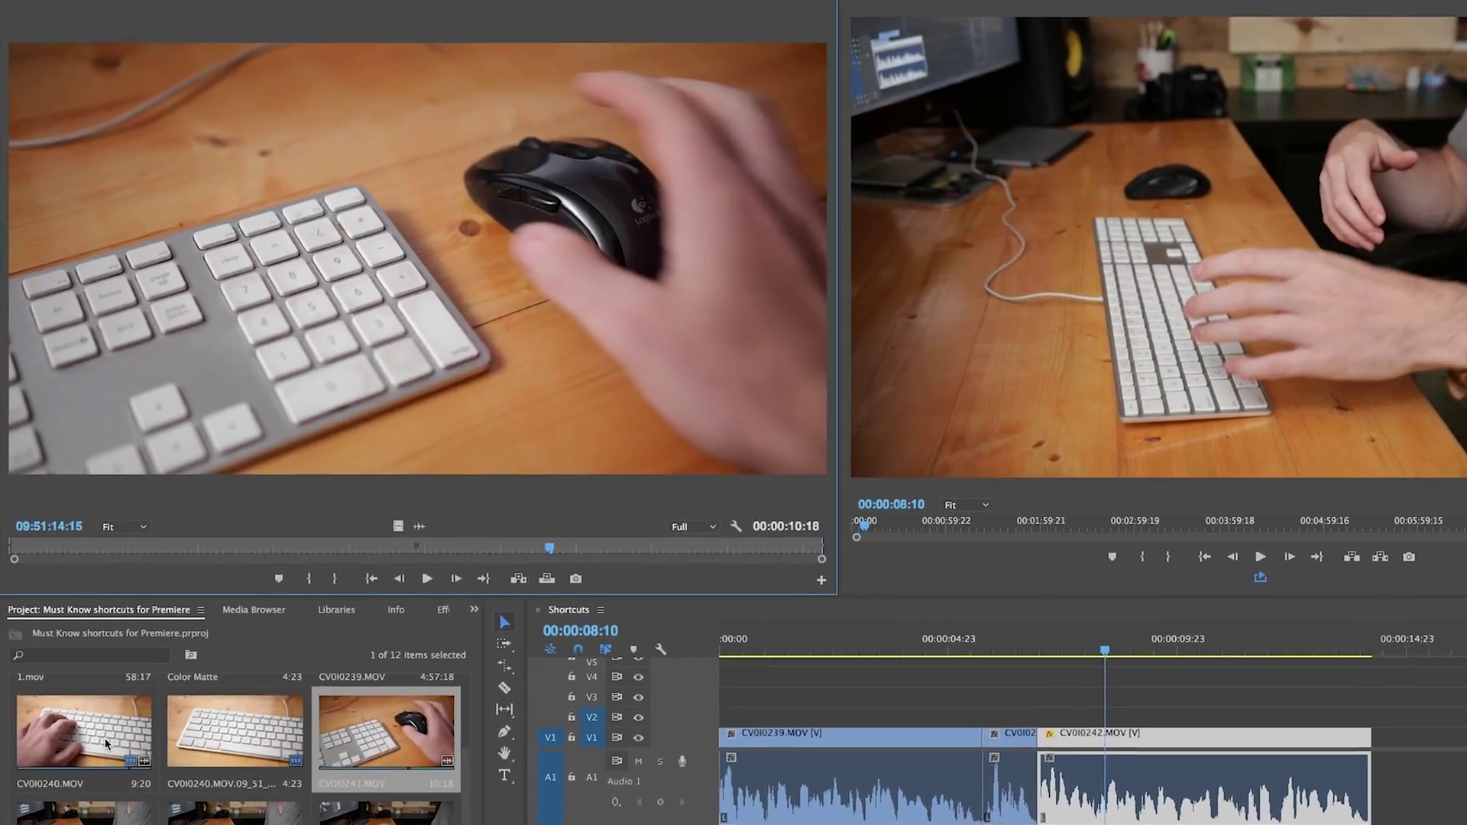
Preview the CV0I0240 and CV0I0241 keyboard clips, then scrub CV0I0240 to find the shot
{"action": "double_click", "coordinate": [107, 743]}
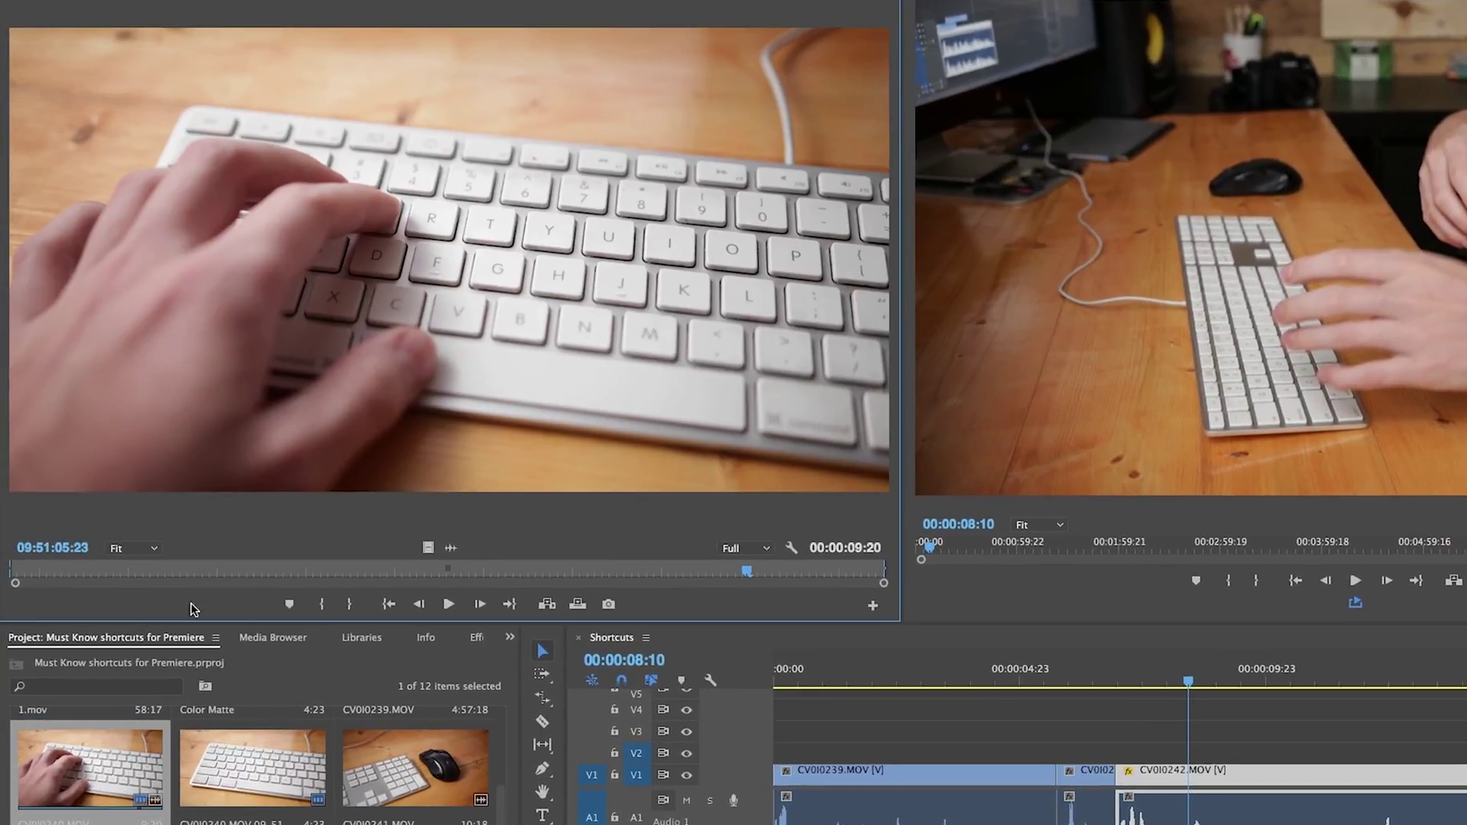
{"action": "double_click", "coordinate": [416, 770]}
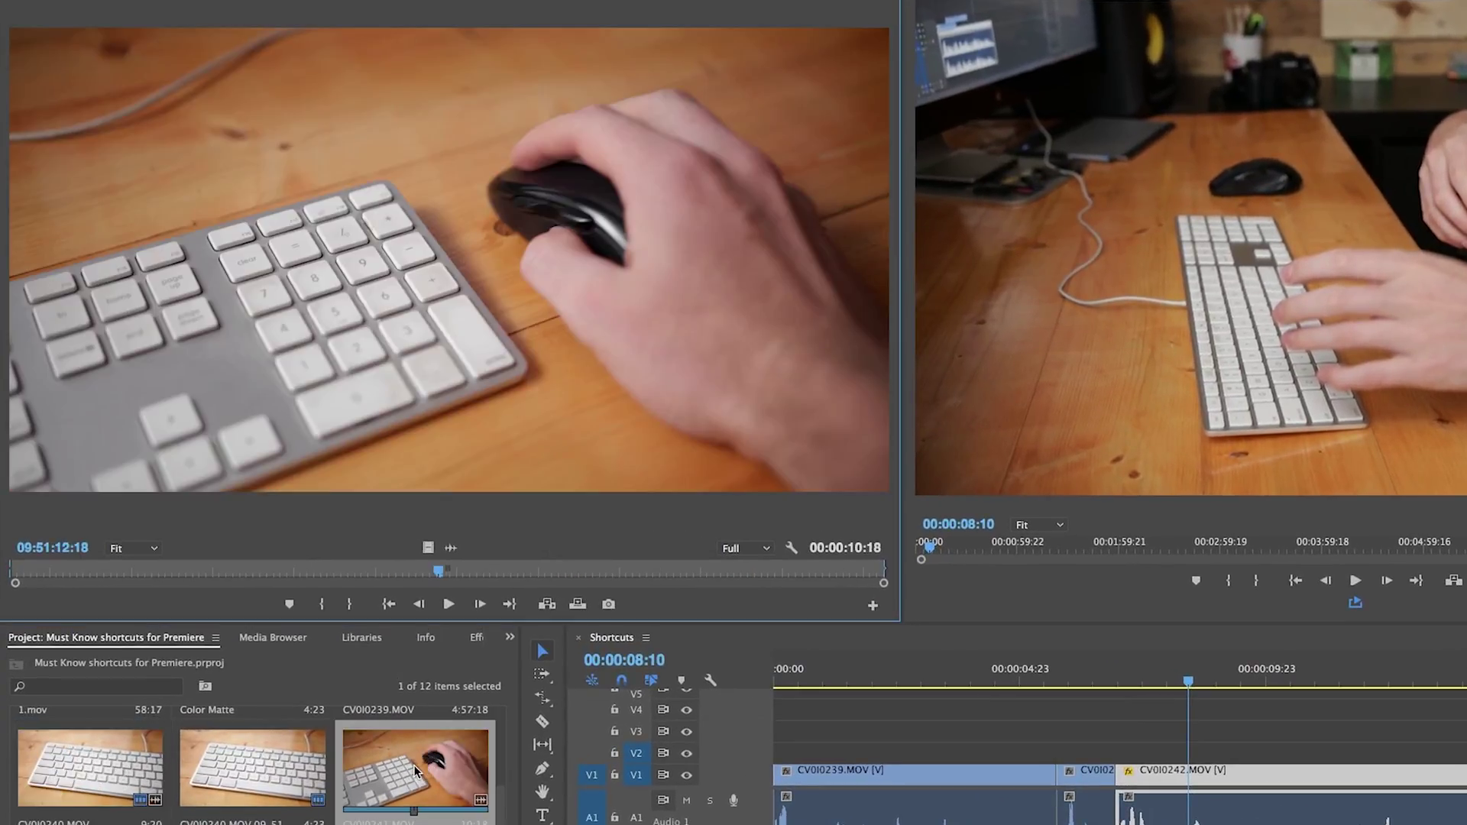
{"action": "double_click", "coordinate": [133, 737]}
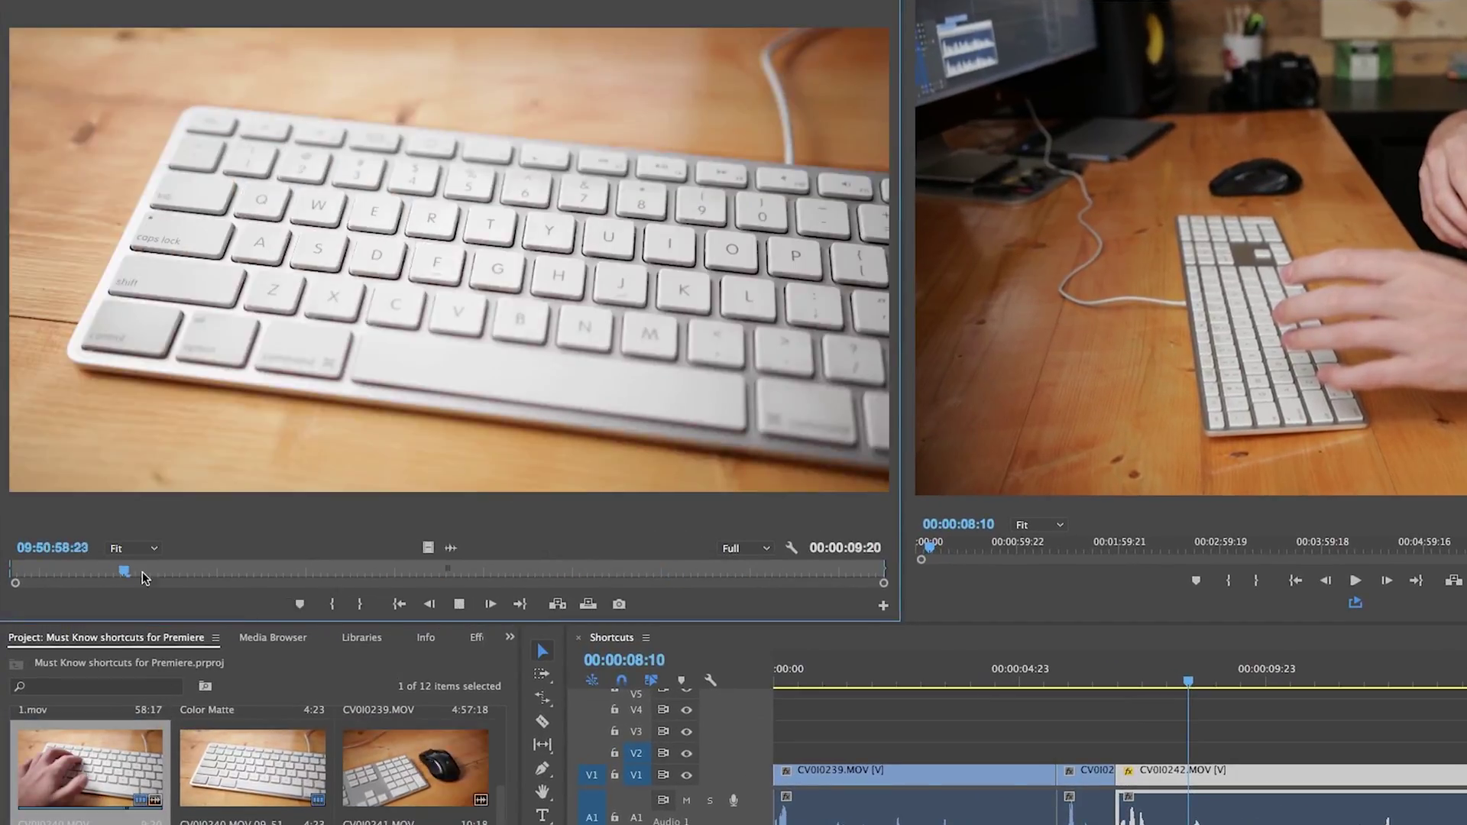
{"action": "left_click", "coordinate": [442, 571]}
{"action": "left_click", "coordinate": [634, 583]}
{"action": "left_click_drag", "start_coordinate": [634, 583], "coordinate": [551, 585]}
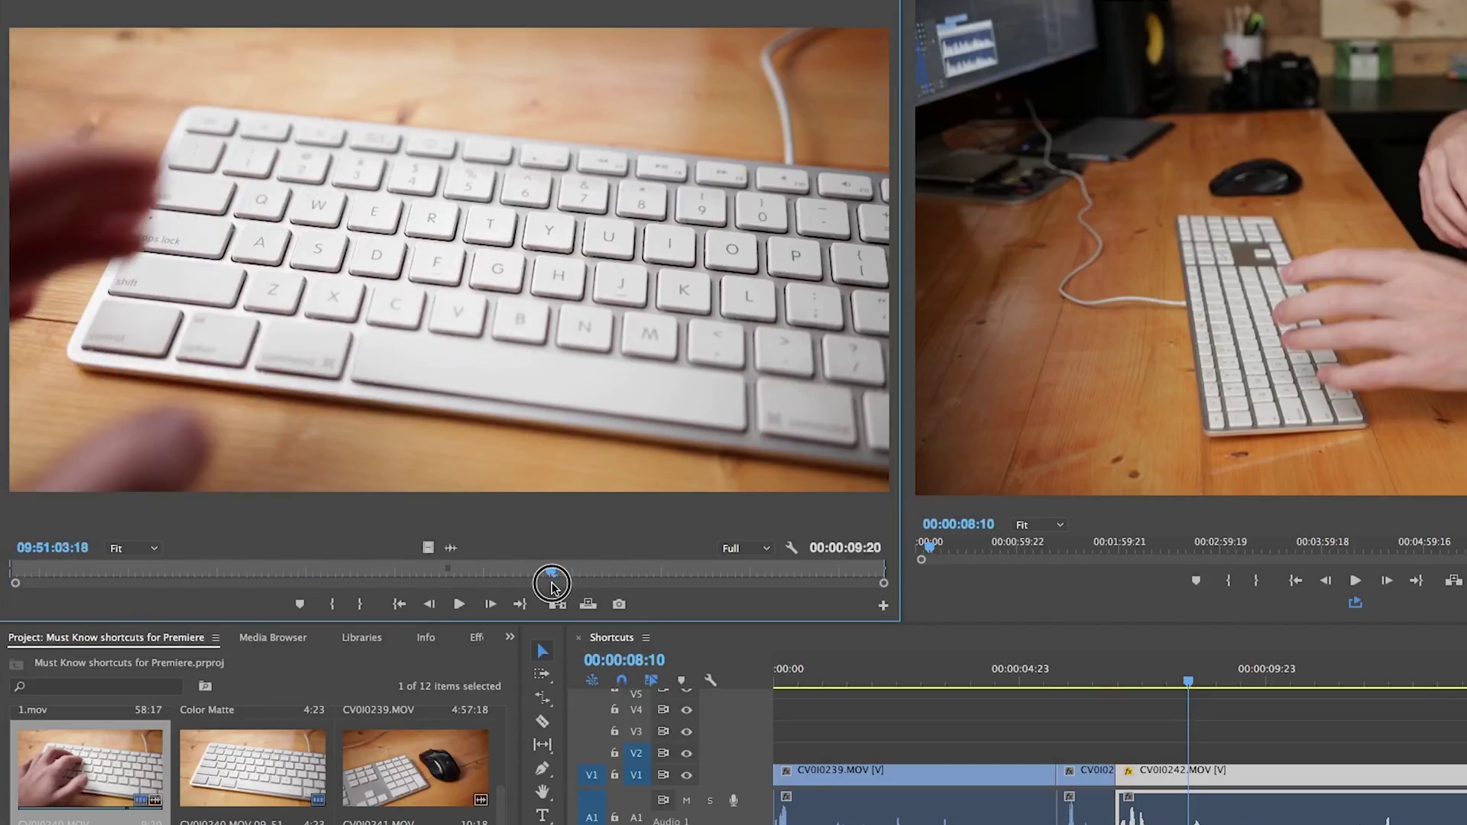
{"action": "left_click_drag", "start_coordinate": [11, 578], "coordinate": [540, 583]}
Mark In and Out around the CV0I0240 keyboard shot and place it on V2 above CV0I0242
{"action": "left_click", "coordinate": [559, 571]}
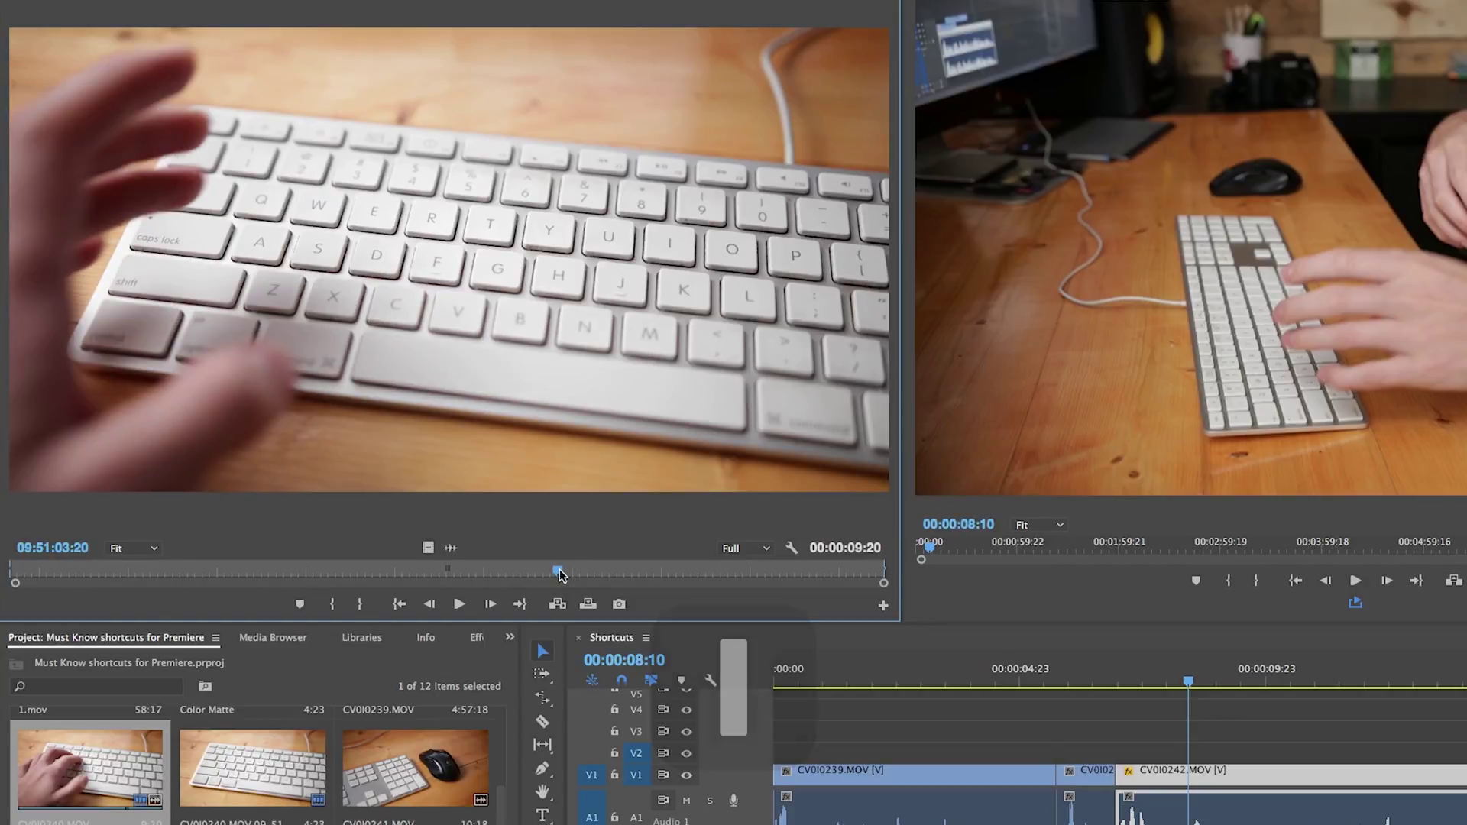
{"action": "key", "text": "i"}
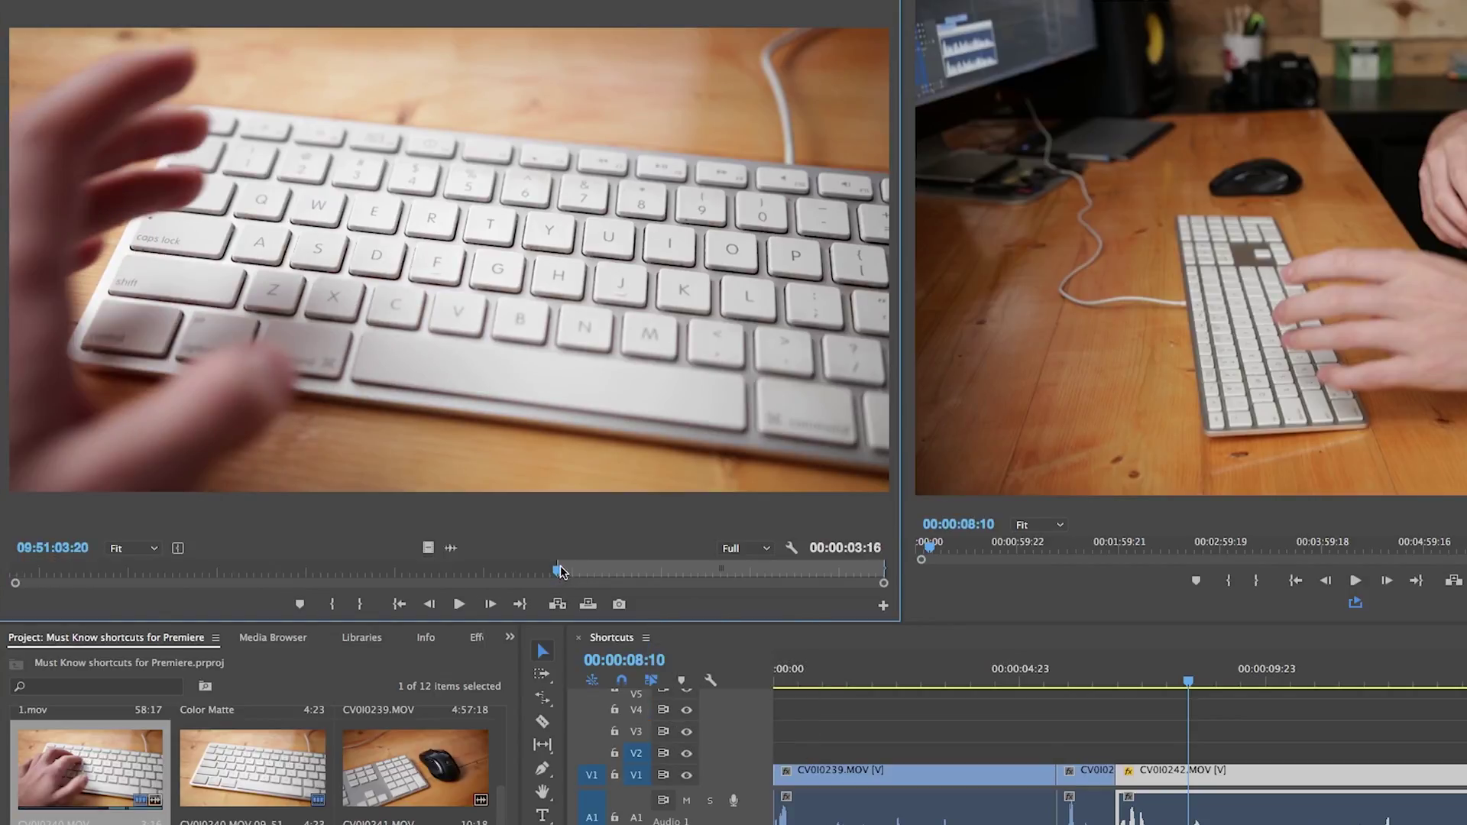
{"action": "key", "text": "space"}
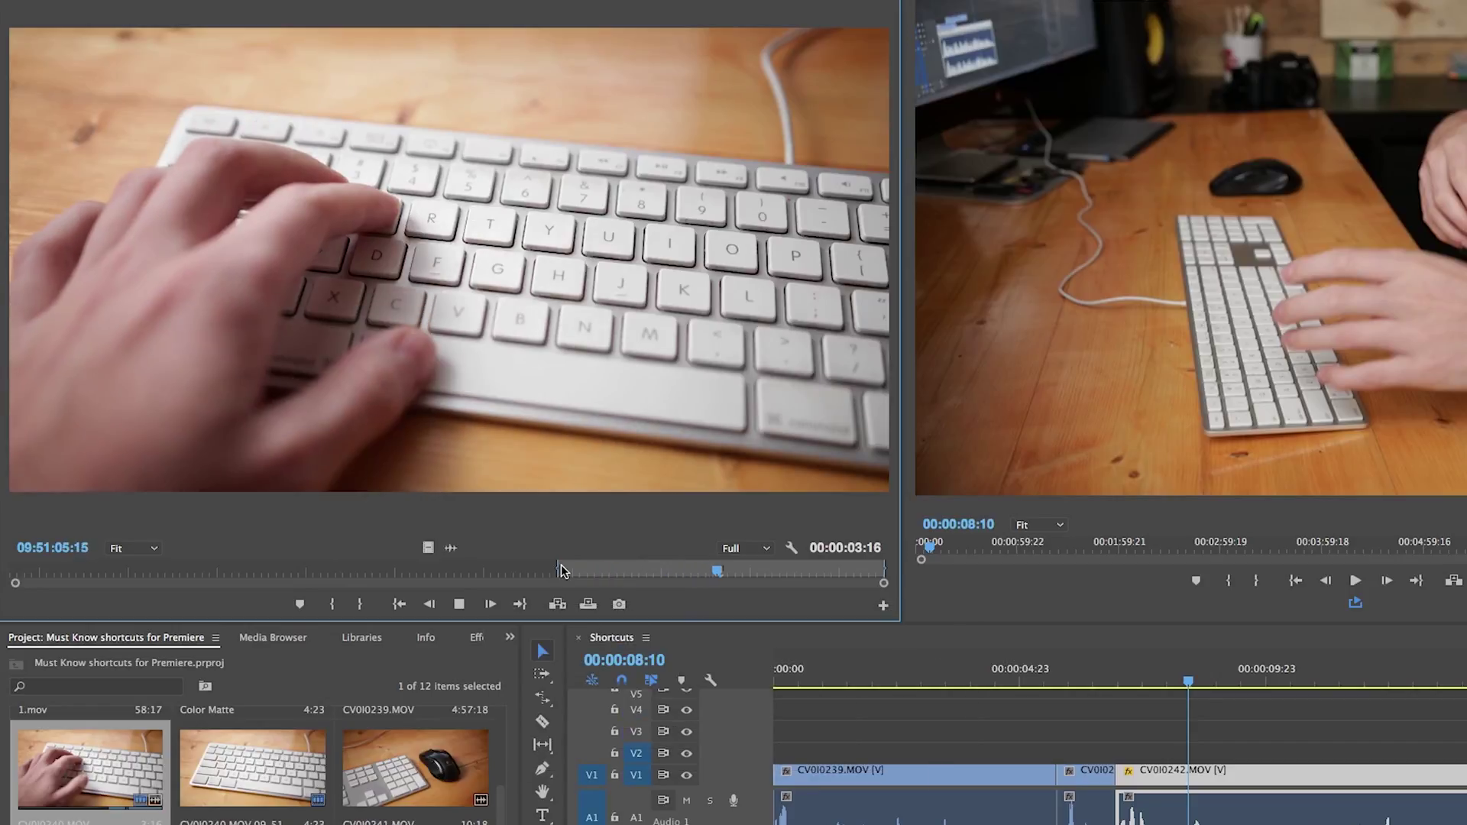
{"action": "key", "text": "space"}
{"action": "key", "text": "o"}
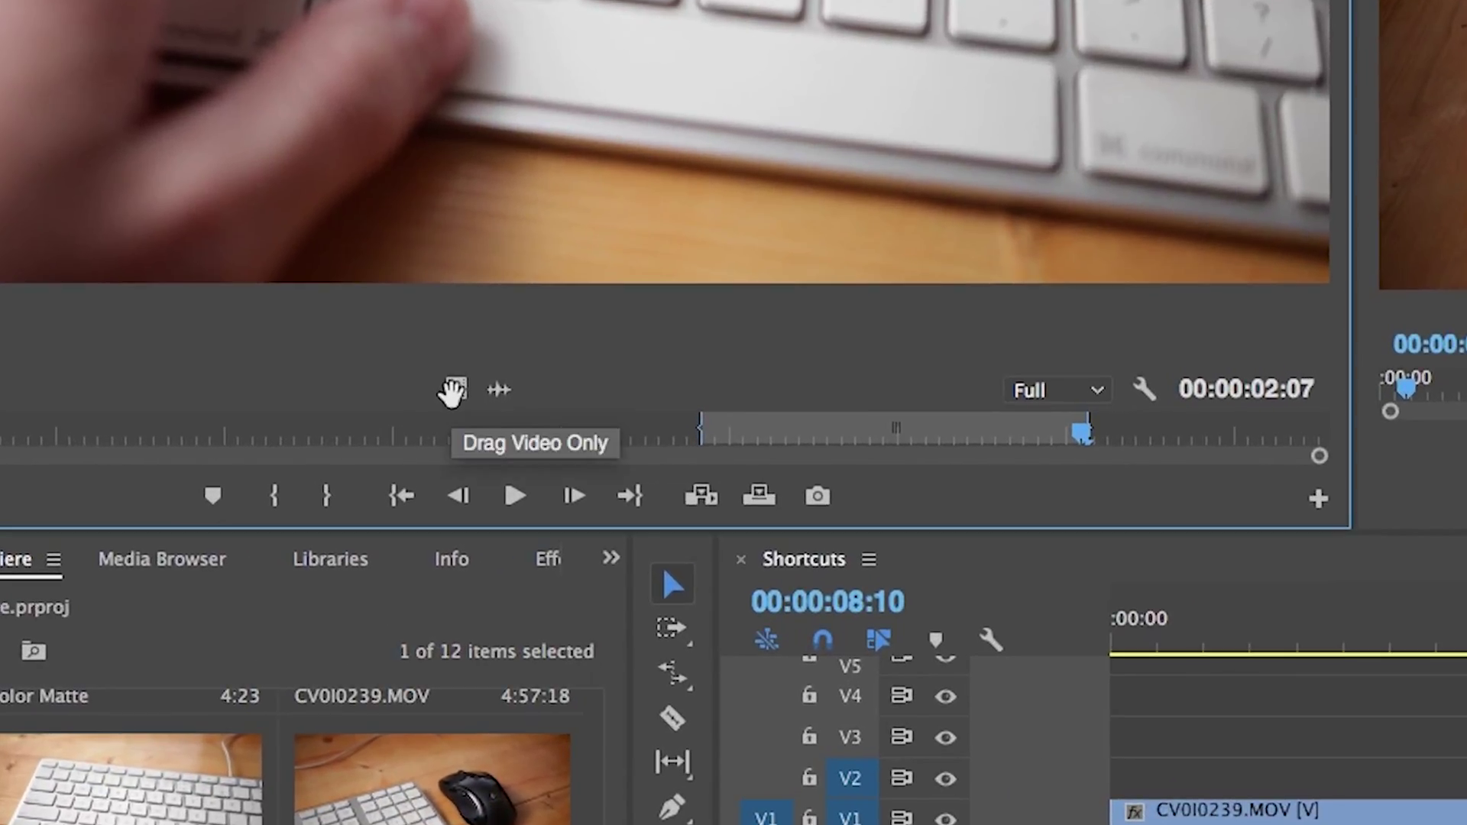
{"action": "left_click_drag", "start_coordinate": [453, 392], "coordinate": [1466, 780]}
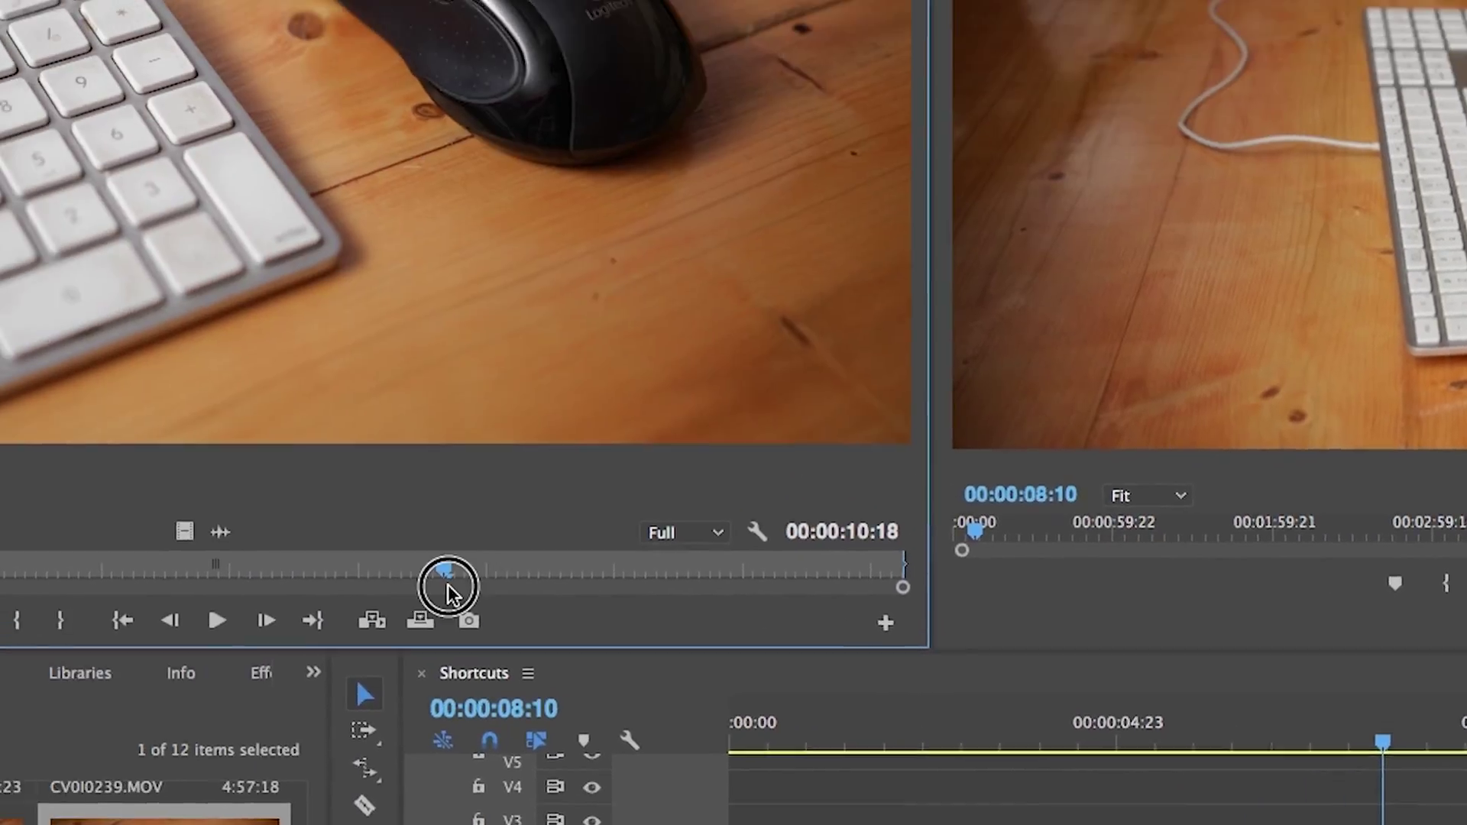
Mark a new In/Out range of keyboard footage and place it on V2 before CV0I0241
{"action": "left_click_drag", "start_coordinate": [0, 187], "coordinate": [0, 202]}
{"action": "left_click_drag", "start_coordinate": [776, 783], "coordinate": [822, 795]}
{"action": "key", "text": "i"}
{"action": "key", "text": "space"}
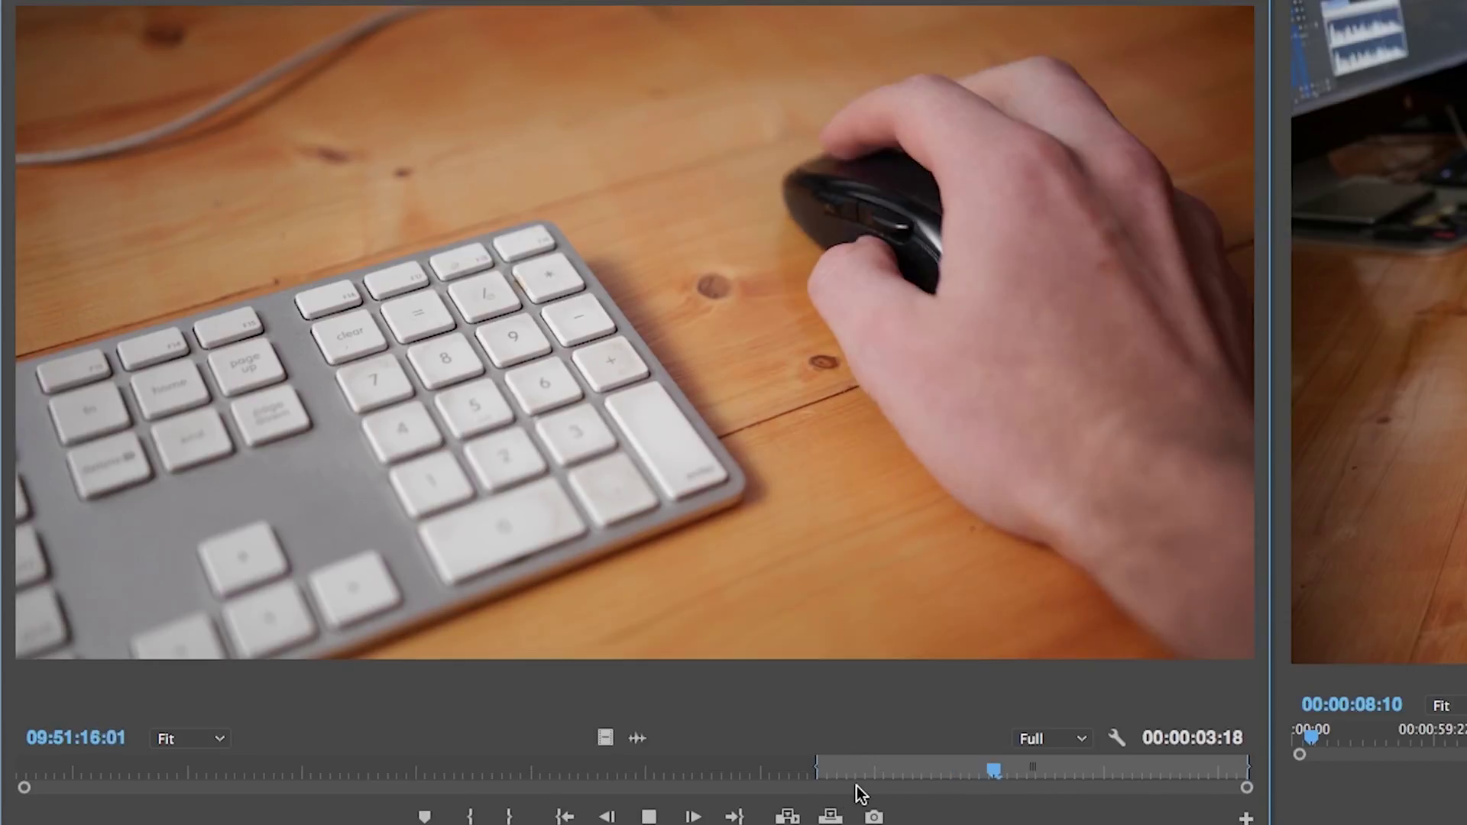
{"action": "key", "text": "o"}
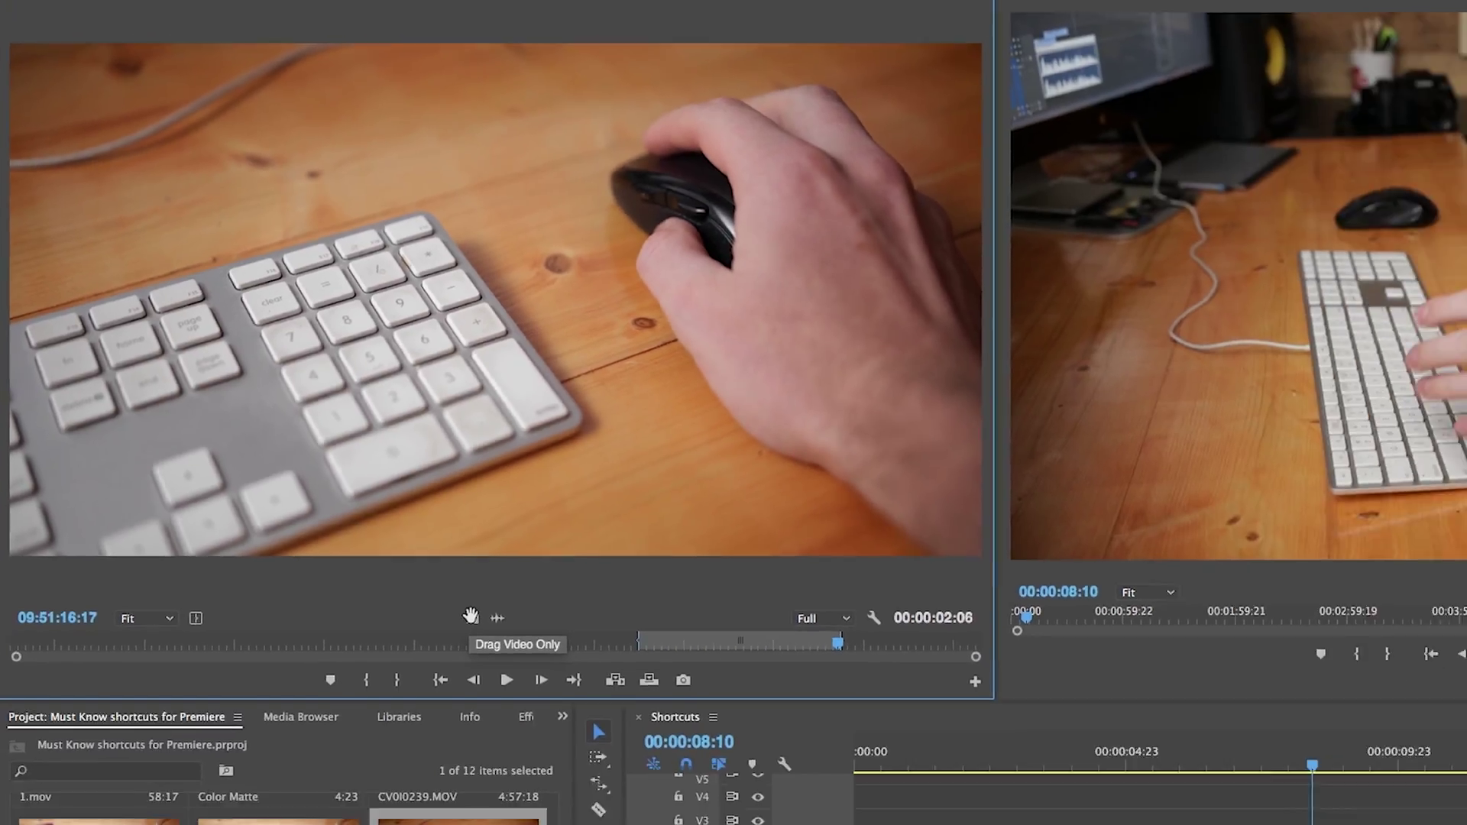
{"action": "left_click_drag", "start_coordinate": [606, 739], "coordinate": [906, 585]}
Play back the new B-roll and trim the end of the CV0I0240 clip
{"action": "key", "text": "space"}
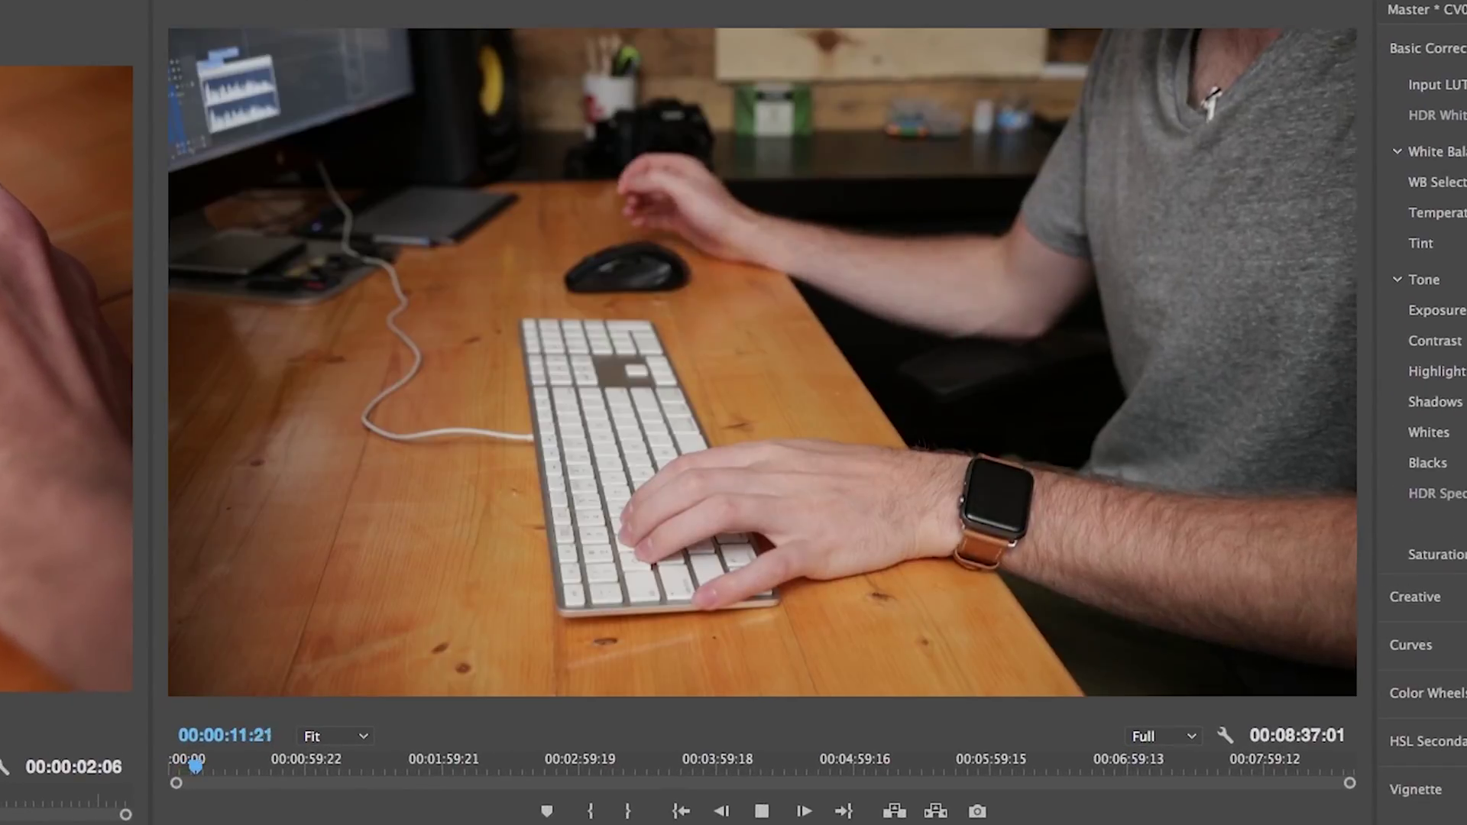
{"action": "key", "text": "space"}
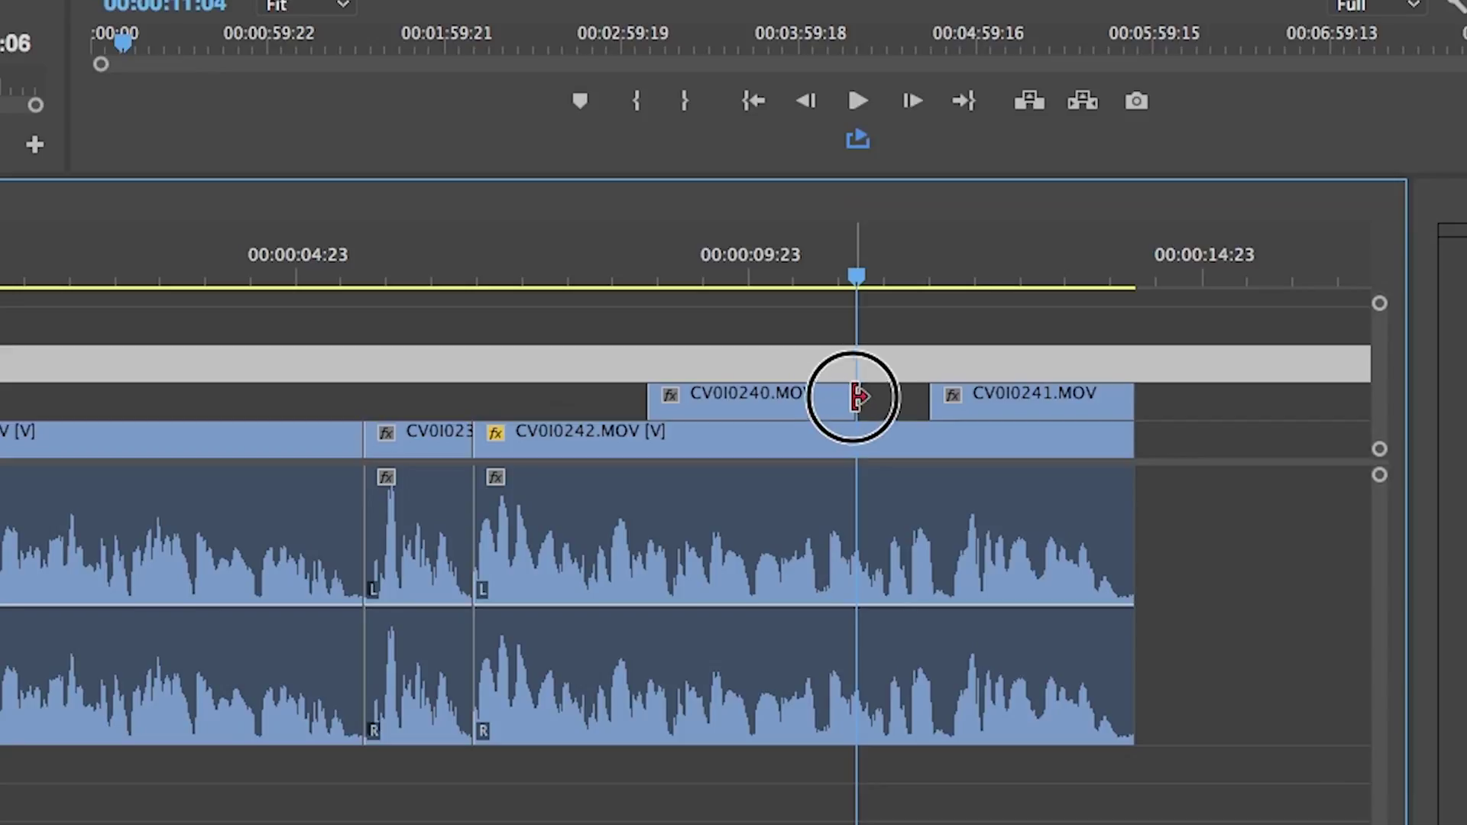
{"action": "left_click_drag", "start_coordinate": [855, 395], "coordinate": [911, 401]}
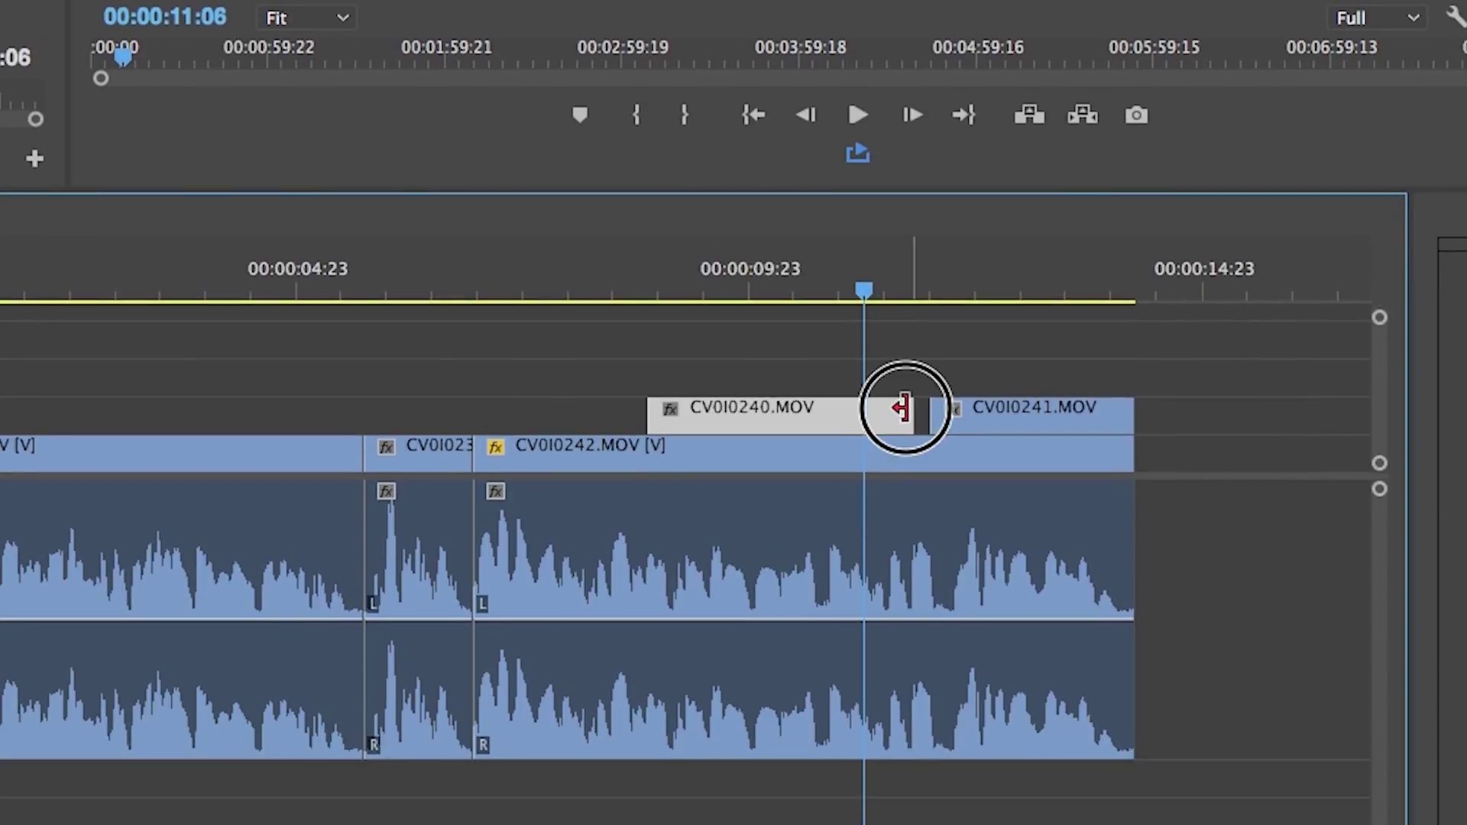
Shorten CV0I0240, then rate-stretch its end to meet CV0I0241 as 76% slow motion
{"action": "left_click_drag", "start_coordinate": [902, 406], "coordinate": [862, 409]}
{"action": "key", "text": "r"}
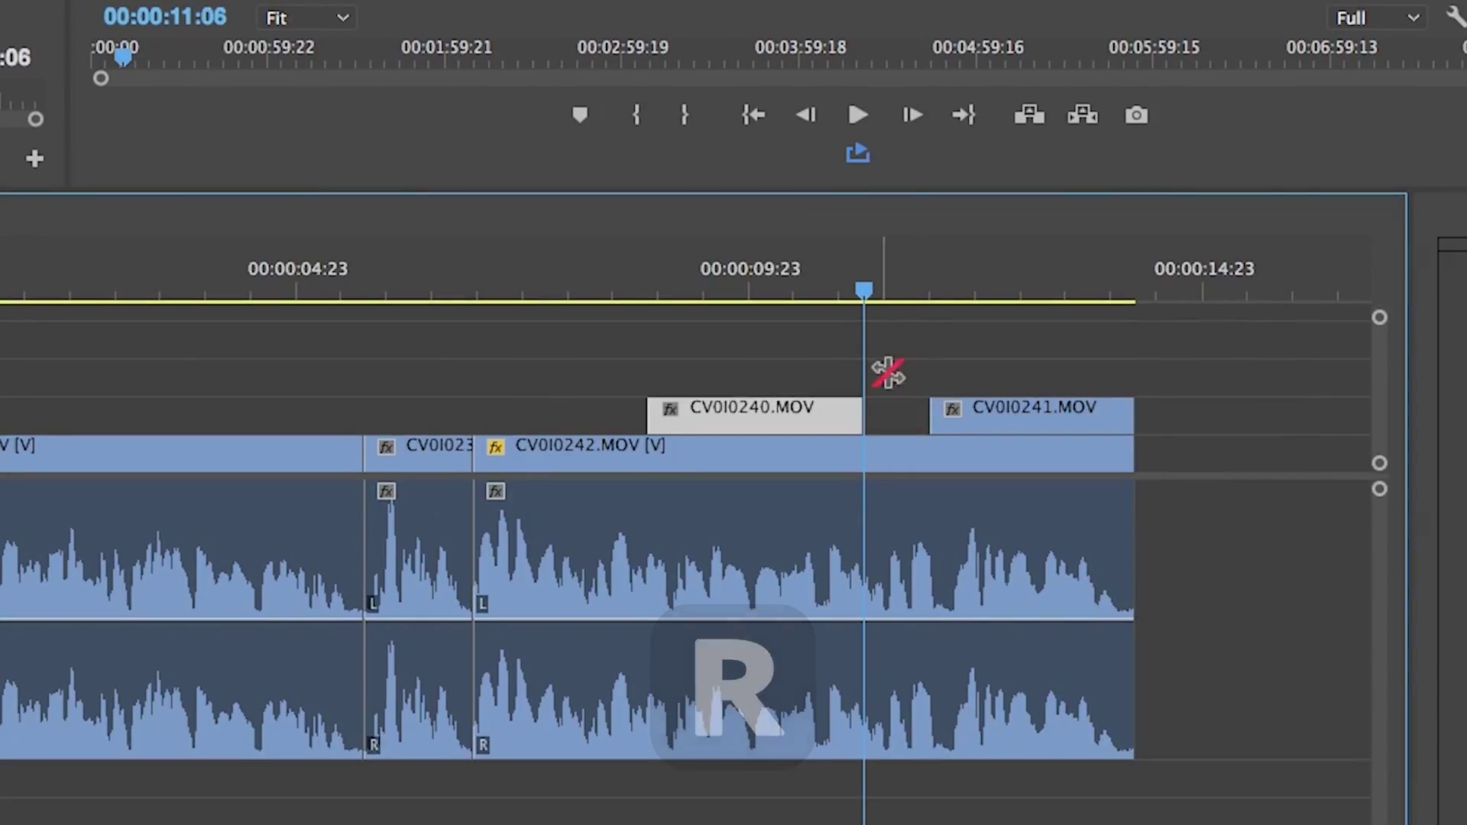
{"action": "left_click_drag", "start_coordinate": [848, 415], "coordinate": [920, 415]}
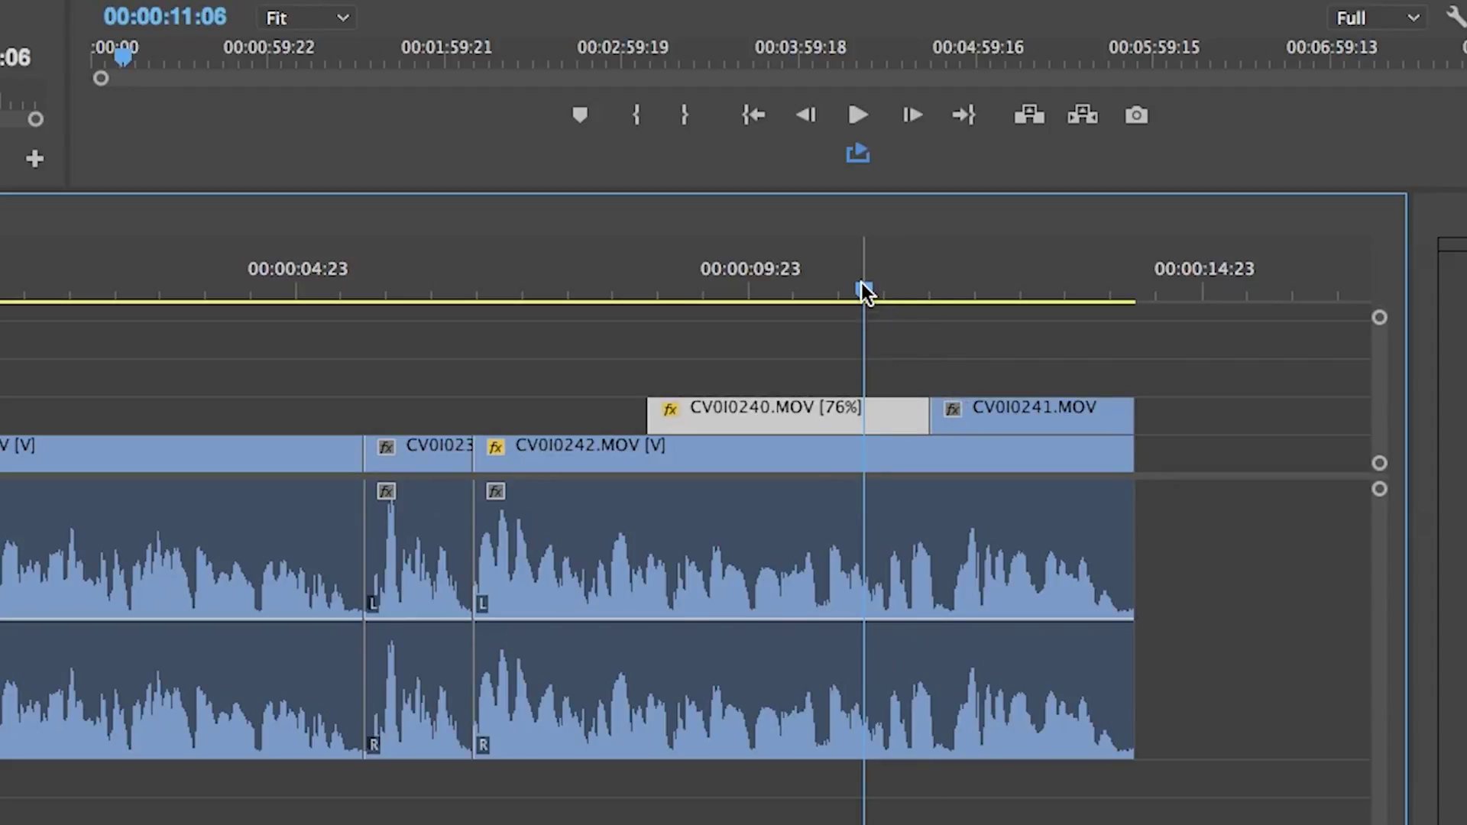
{"action": "key", "text": "space"}
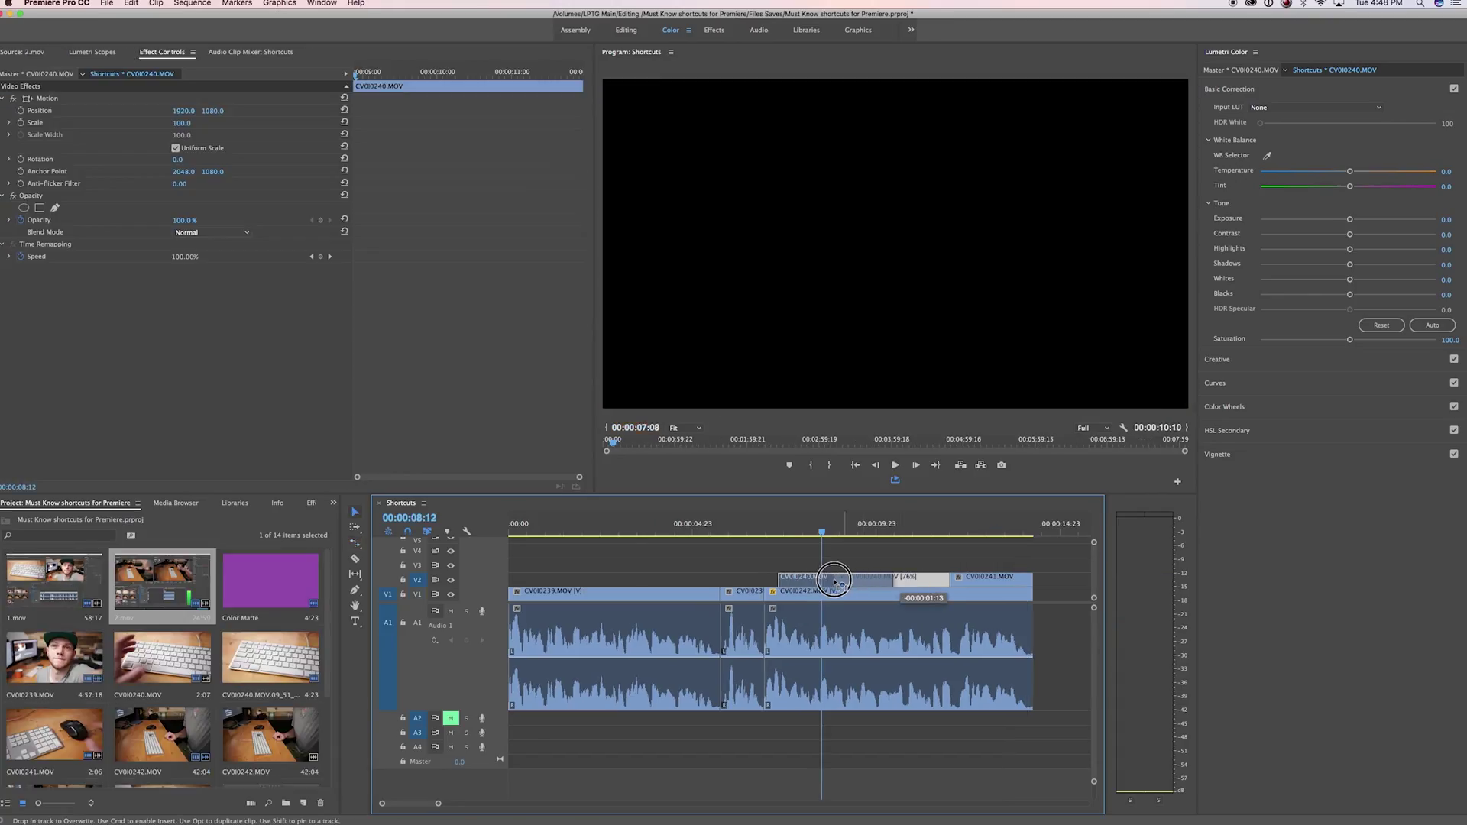
{"action": "left_click_drag", "start_coordinate": [779, 582], "coordinate": [765, 583]}
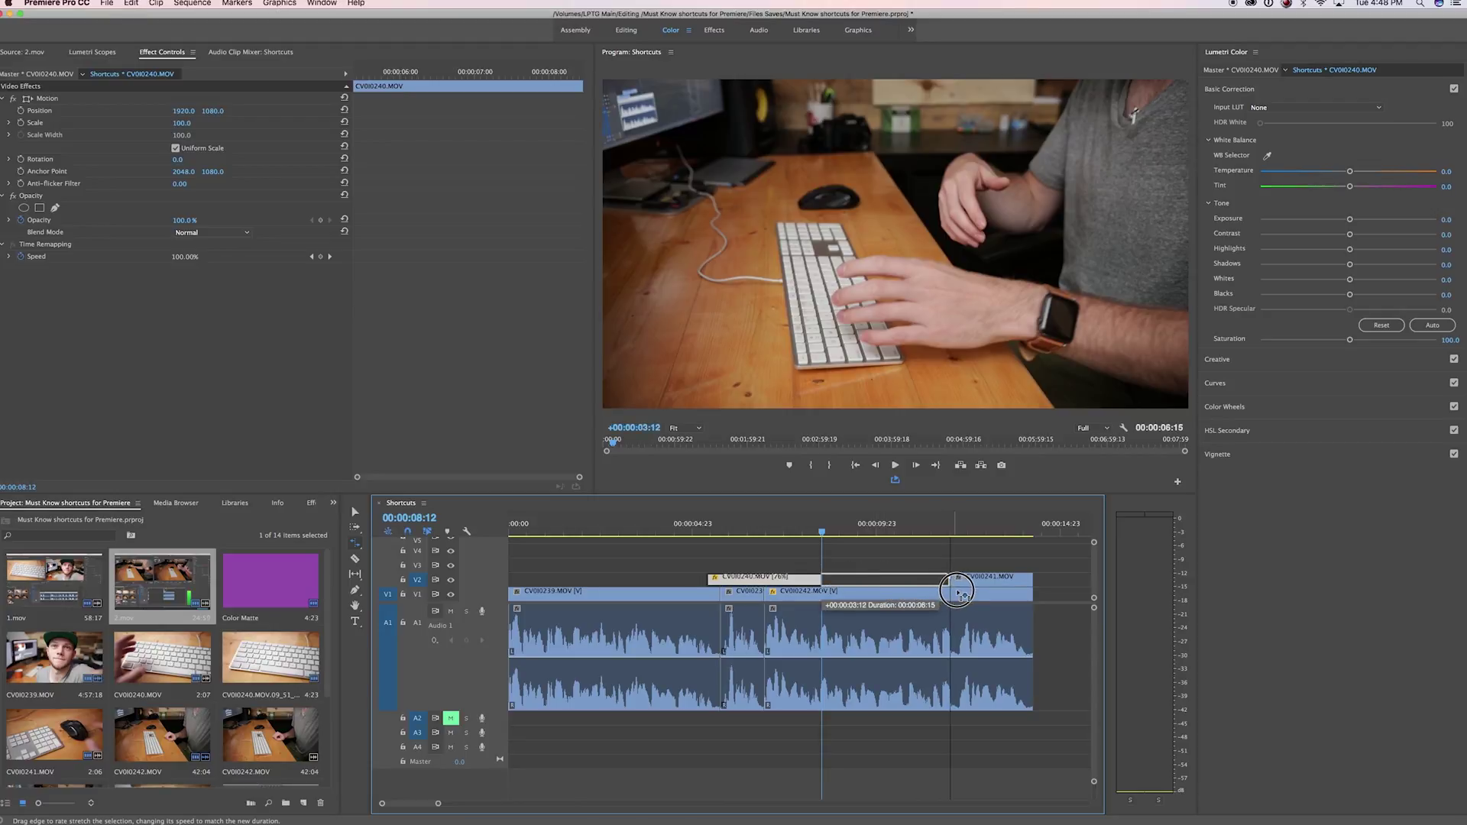
{"action": "left_click_drag", "start_coordinate": [960, 589], "coordinate": [957, 589]}
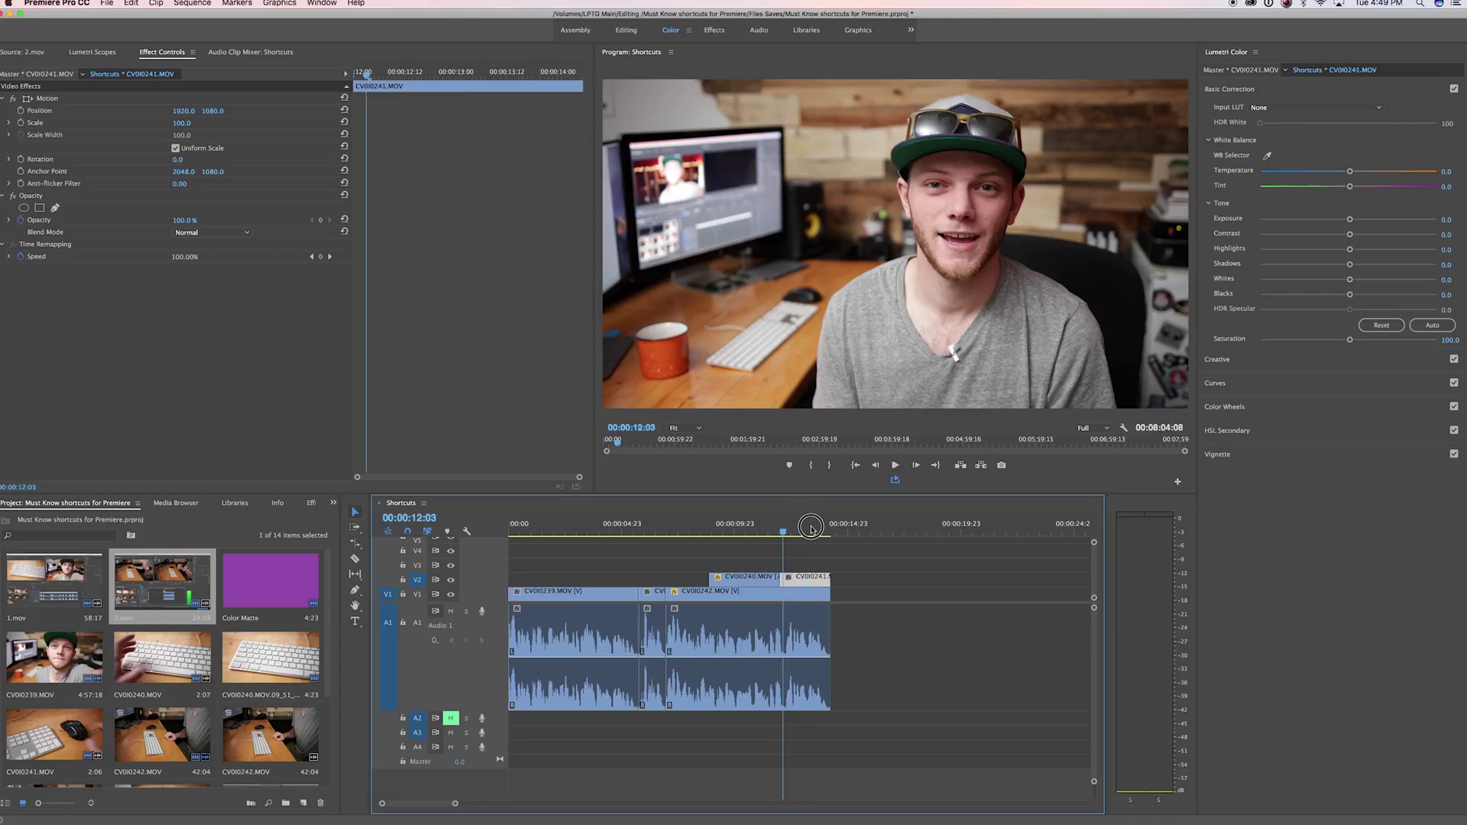
Set the Out point at the sequence end and shuttle through it forward and in reverse
{"action": "left_click_drag", "start_coordinate": [779, 527], "coordinate": [832, 530]}
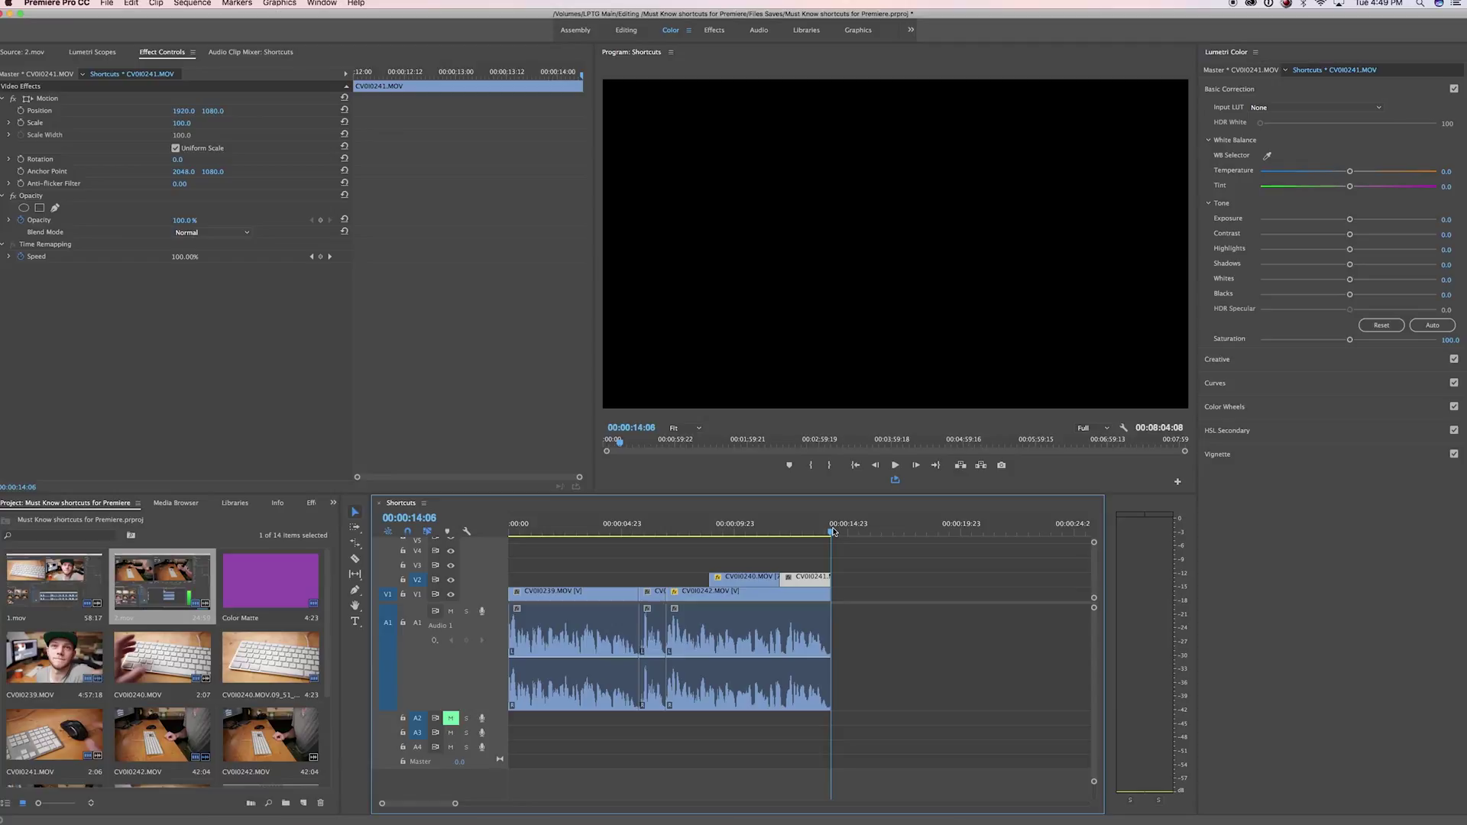
{"action": "key", "text": "o"}
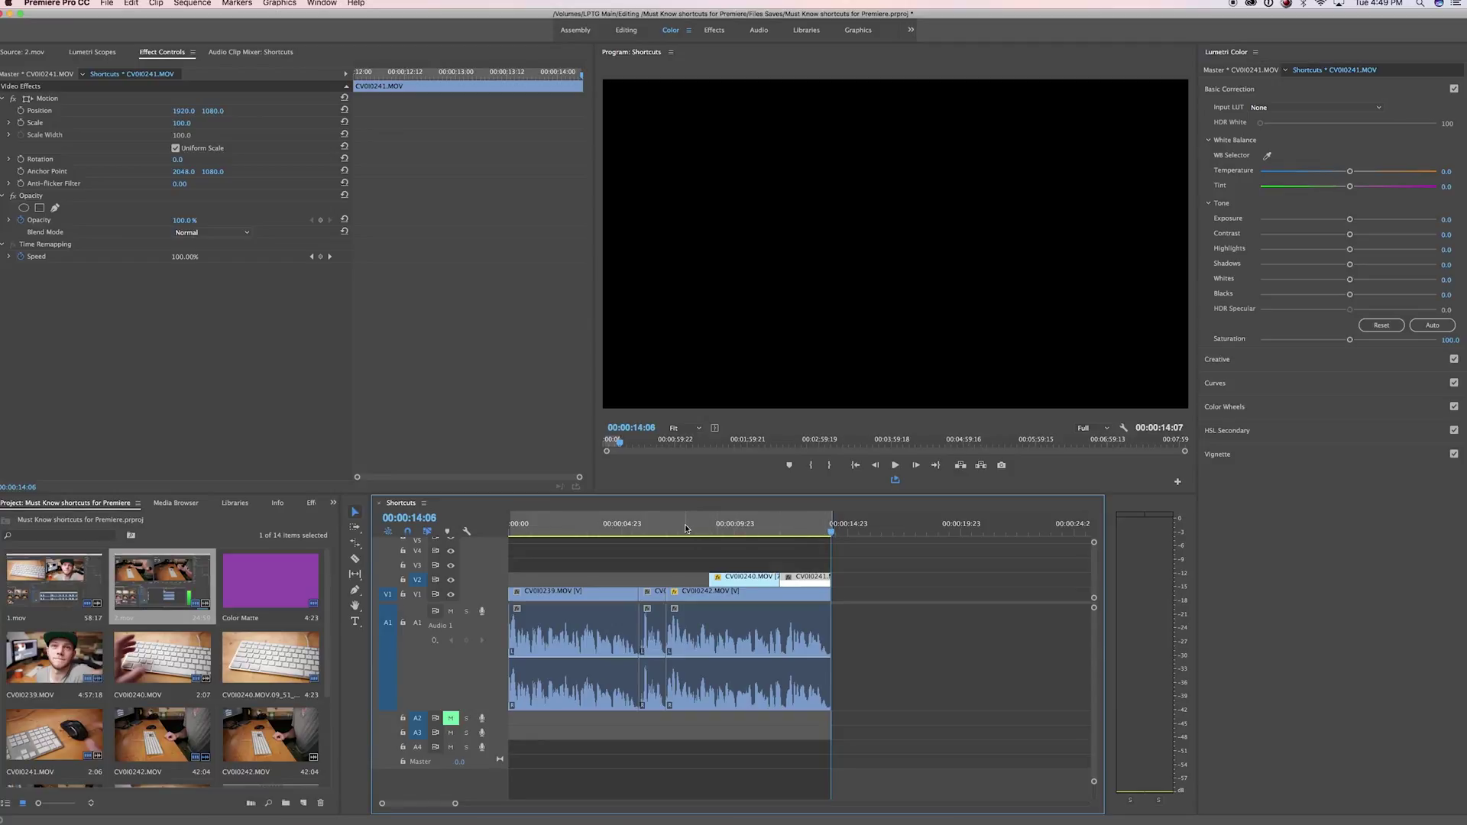
{"action": "key", "text": "l"}
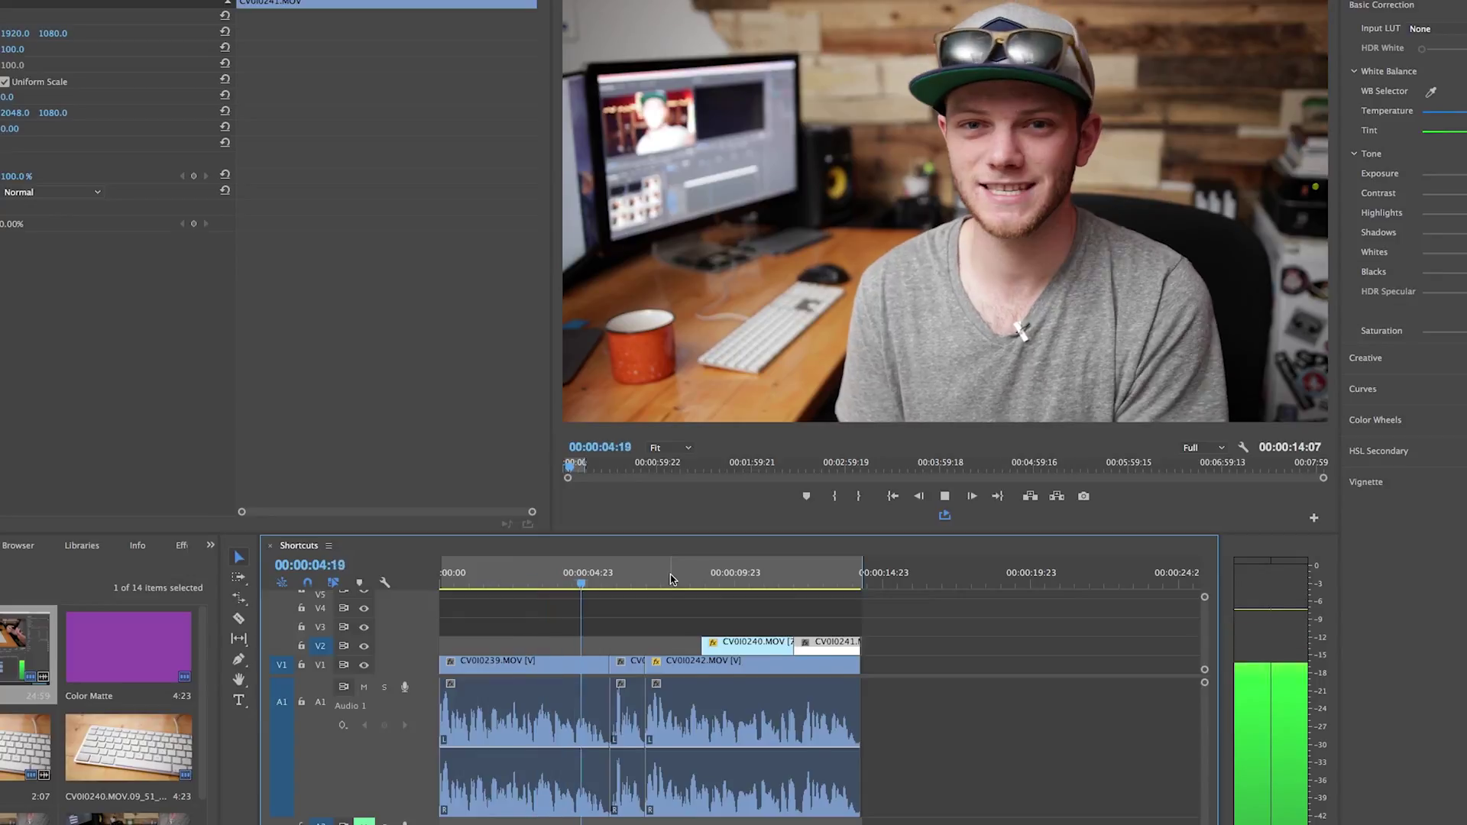
{"action": "key", "text": "l"}
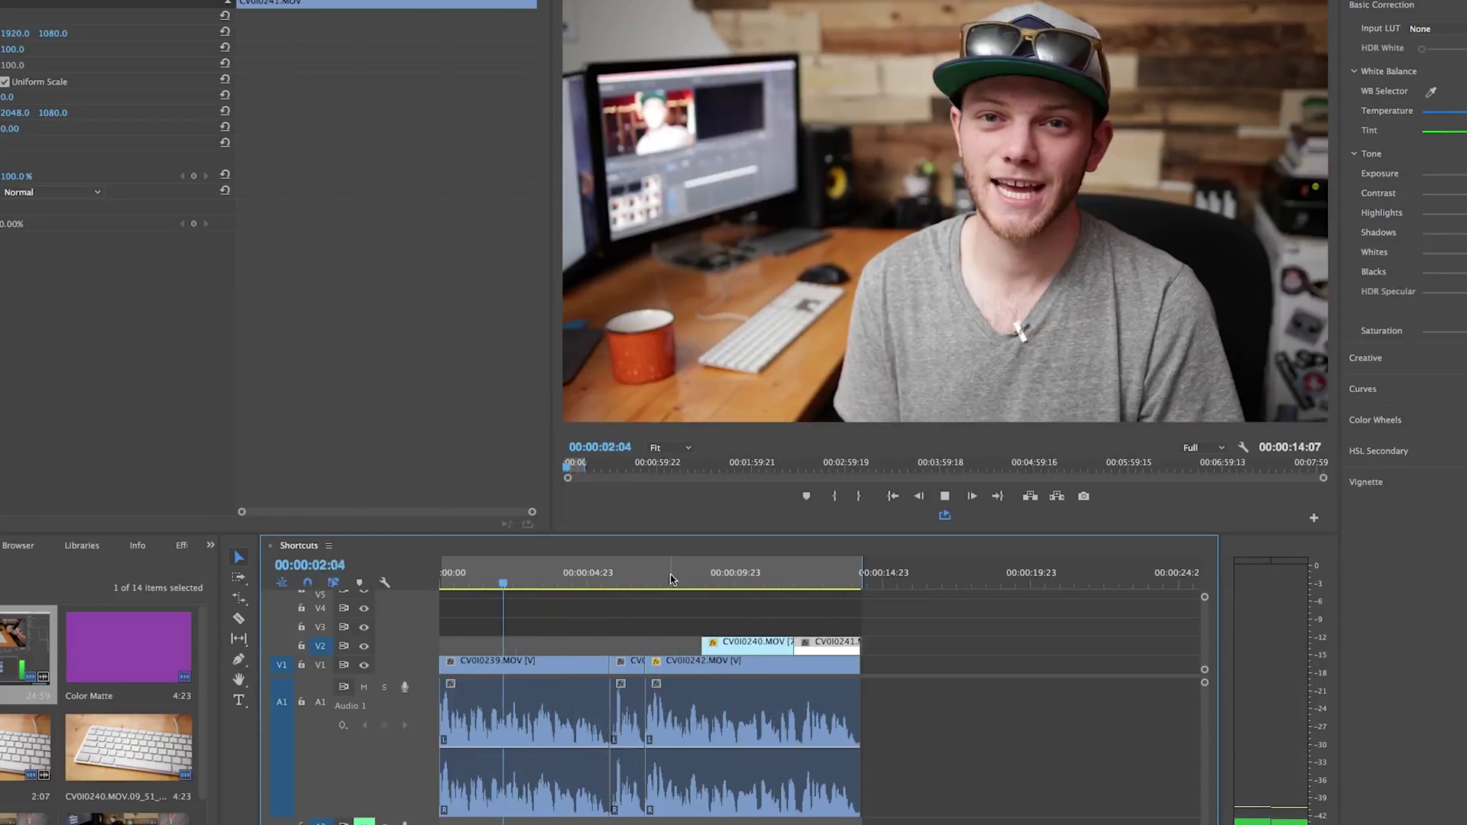
{"action": "key", "text": "l"}
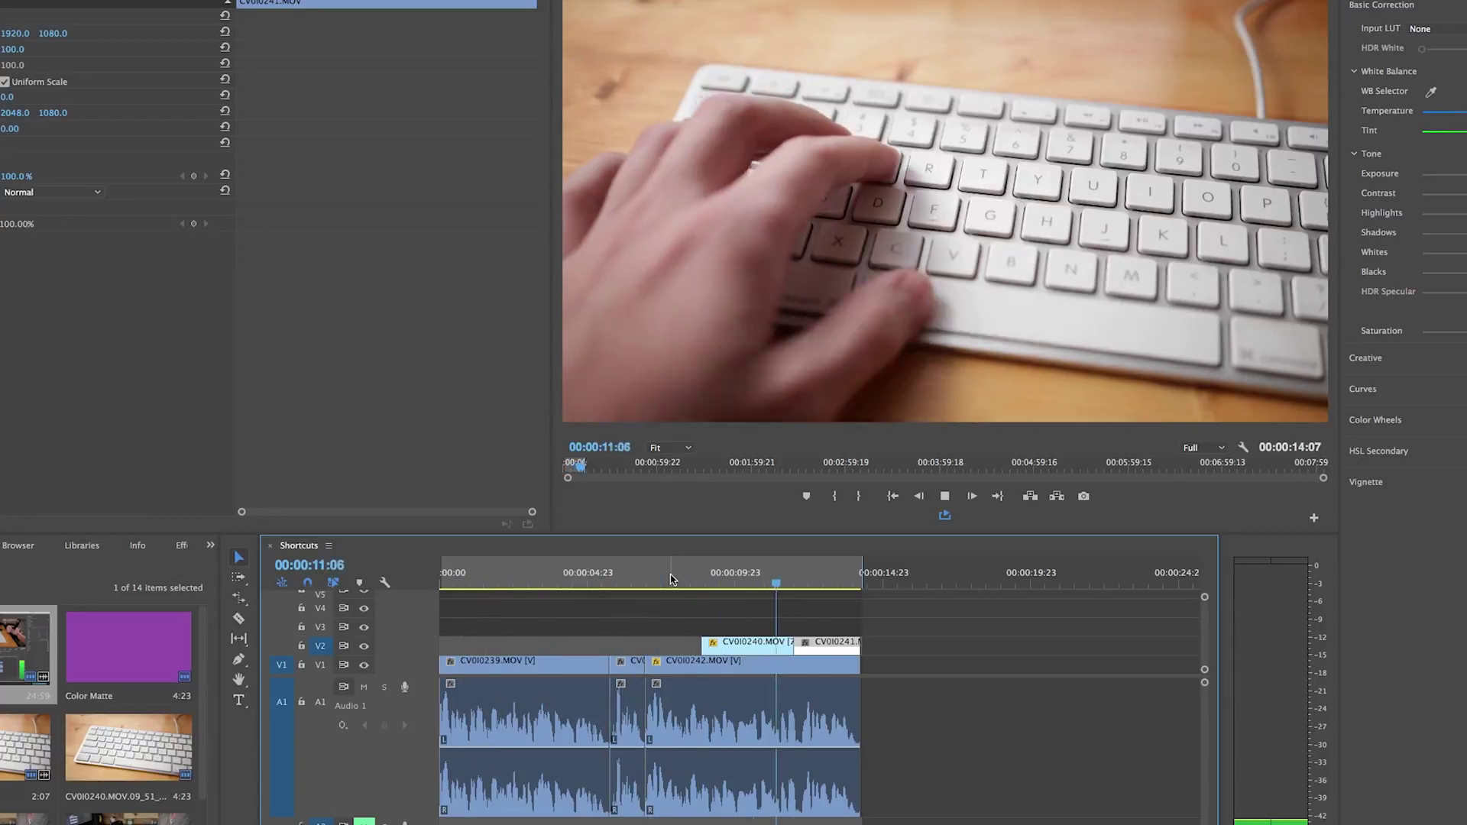
{"action": "key", "text": "j"}
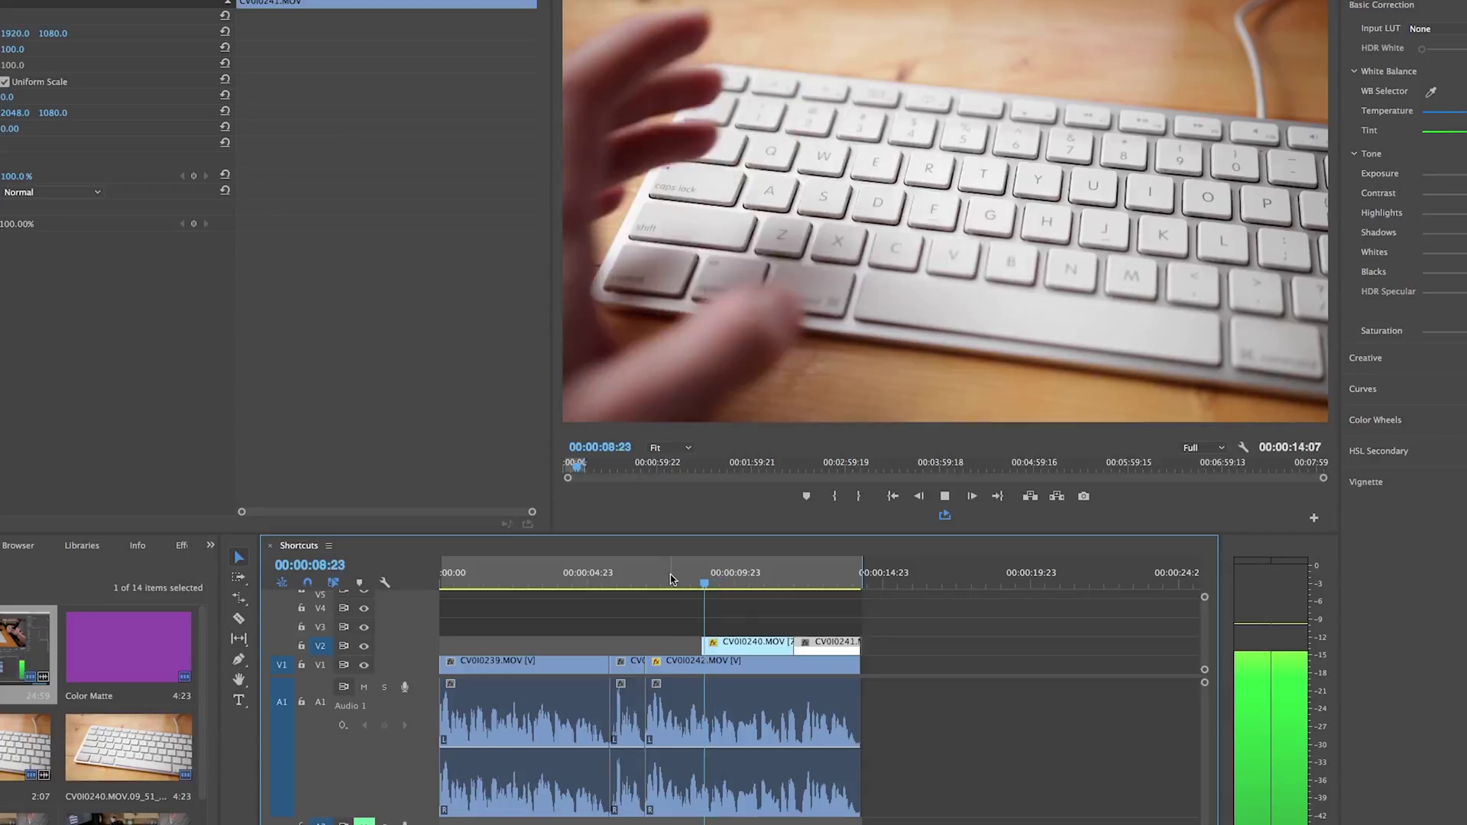
{"action": "key", "text": "j"}
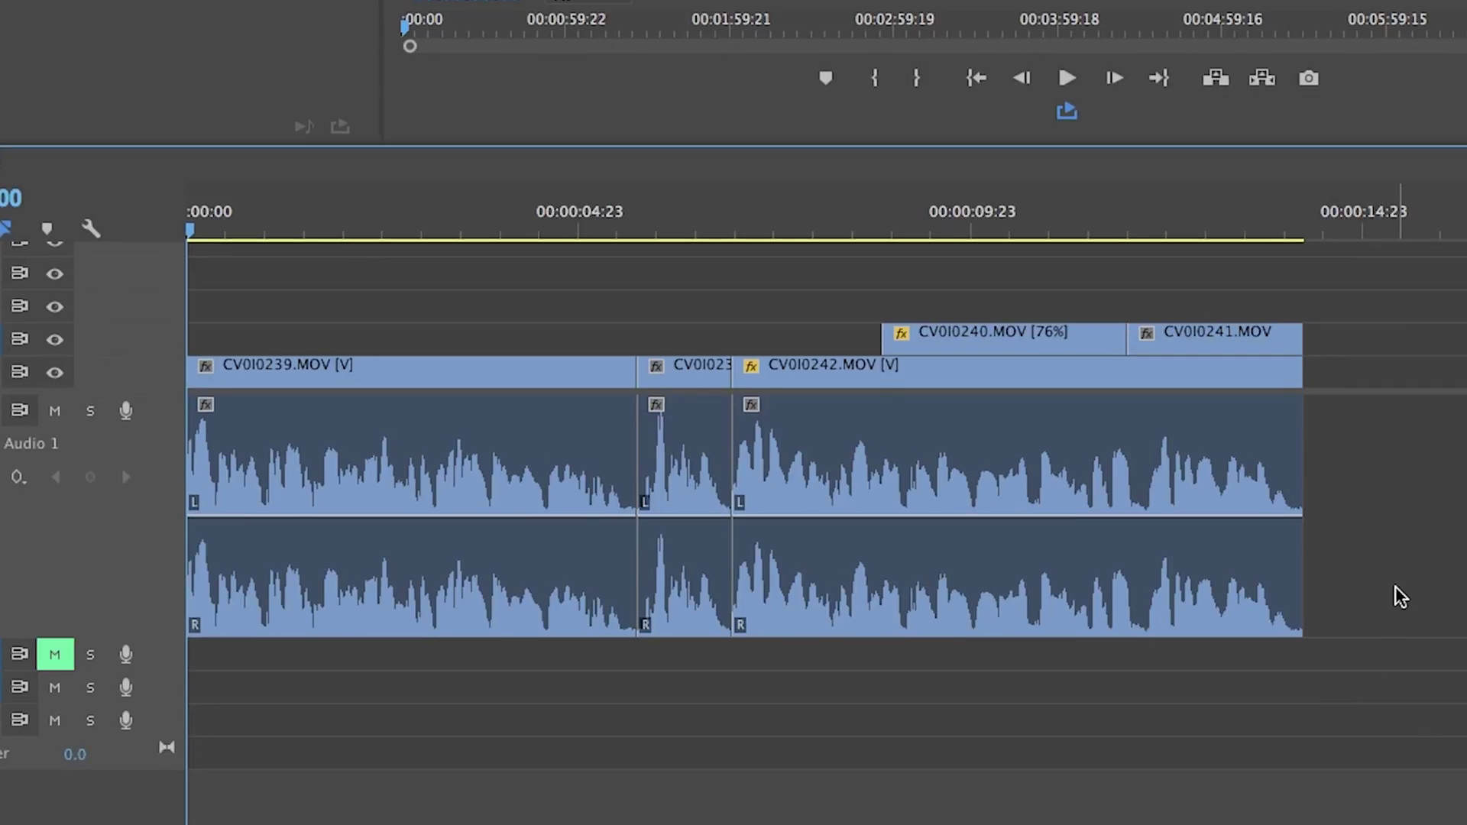
Apply Constant Power crossfades at both talking-head audio edits on A1 and shorten the second one
{"action": "left_click_drag", "start_coordinate": [1397, 588], "coordinate": [258, 495]}
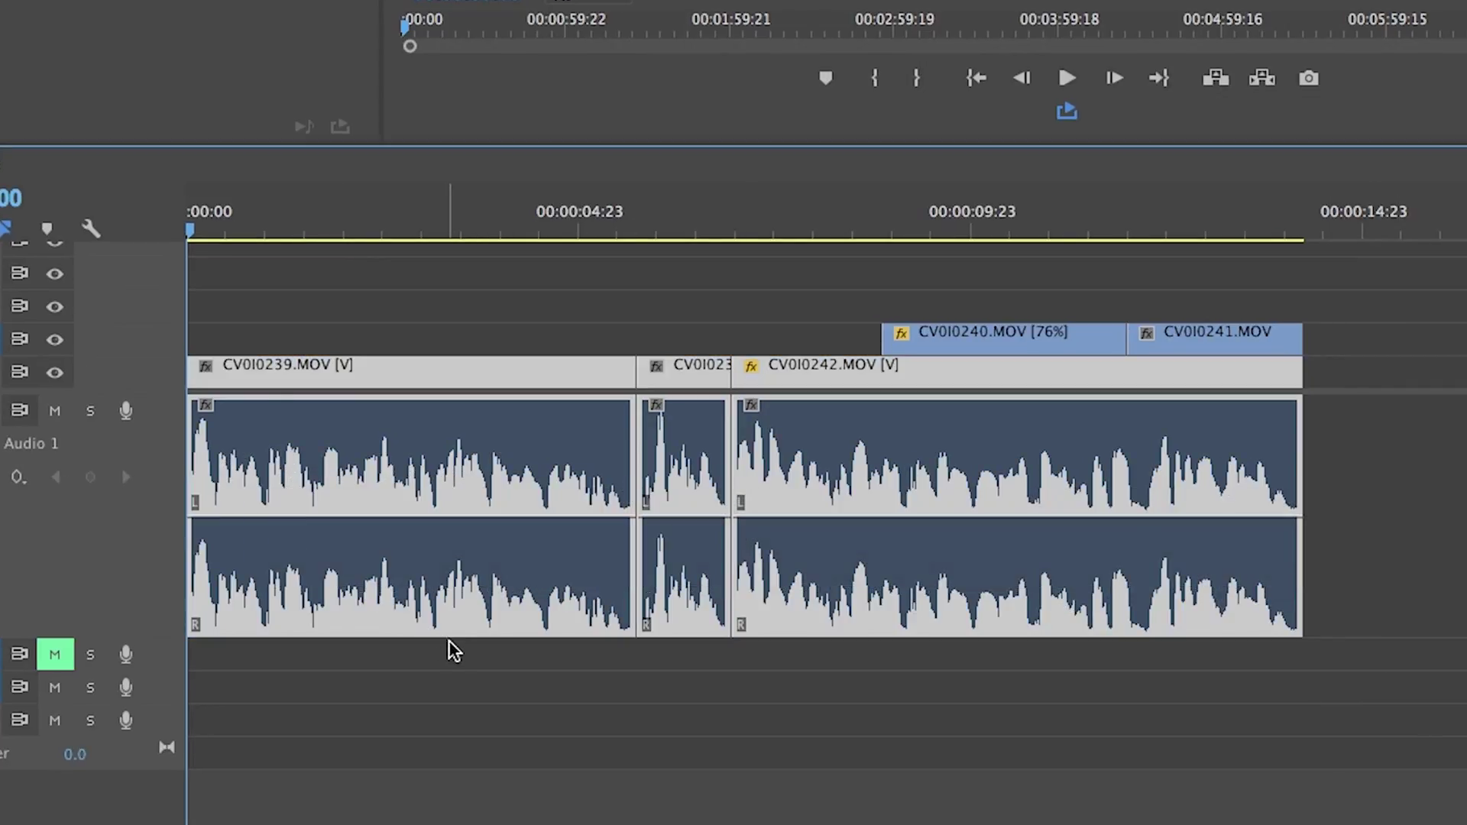
{"action": "left_click", "coordinate": [640, 604]}
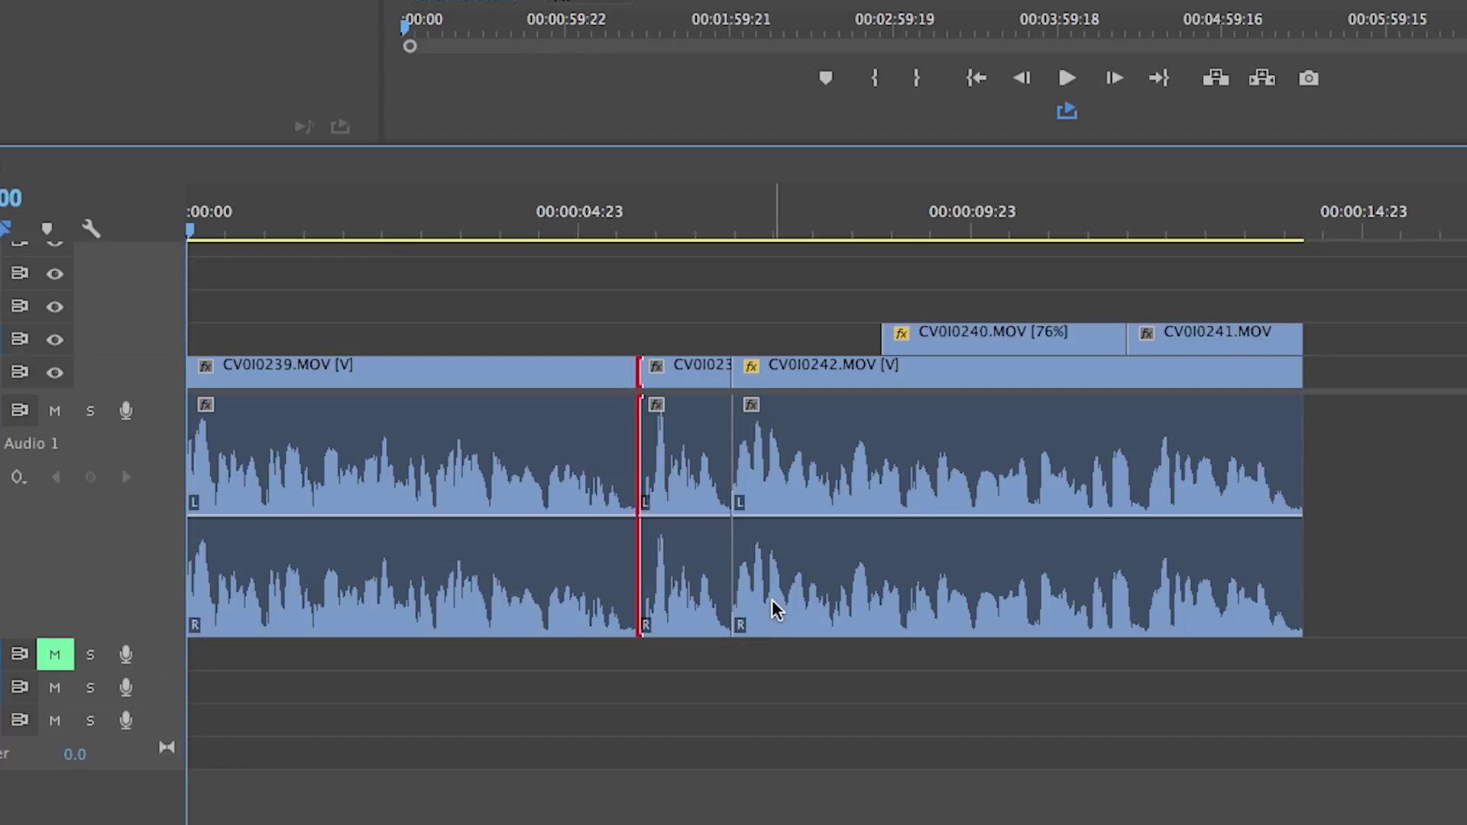
{"action": "key", "text": "super+shift+d"}
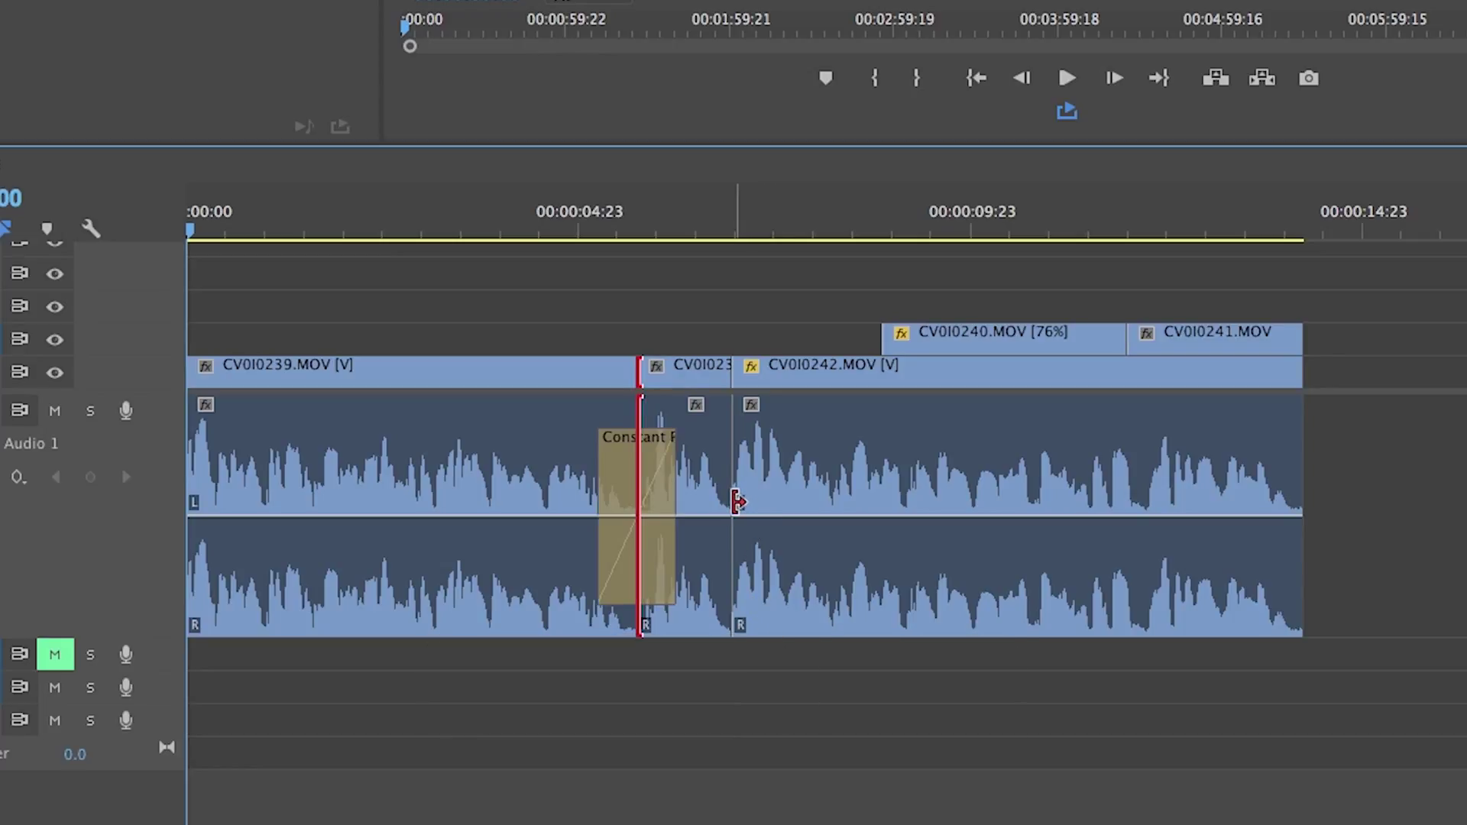
{"action": "key", "text": "super+shift+d"}
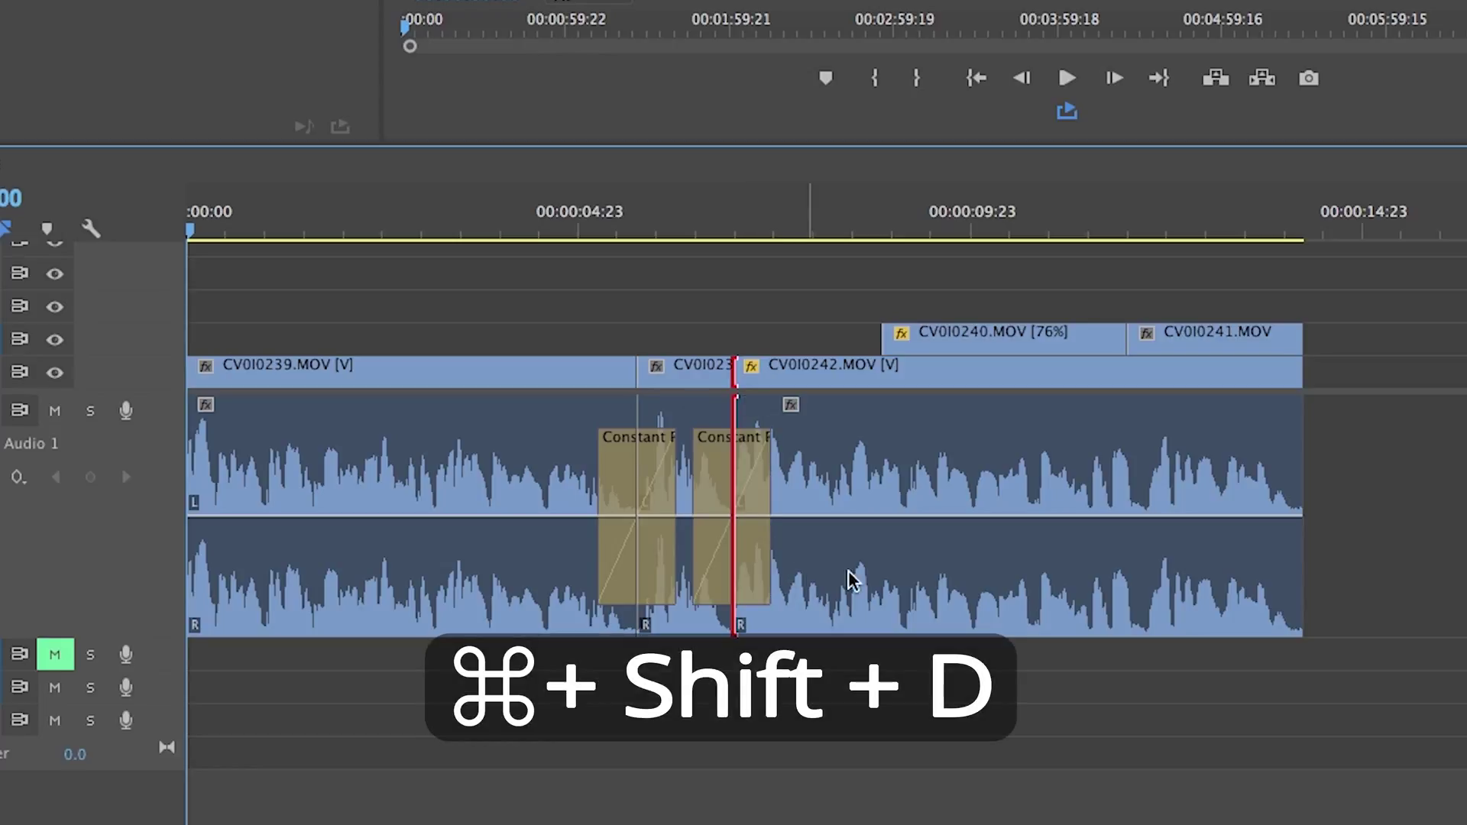
{"action": "key", "text": "space"}
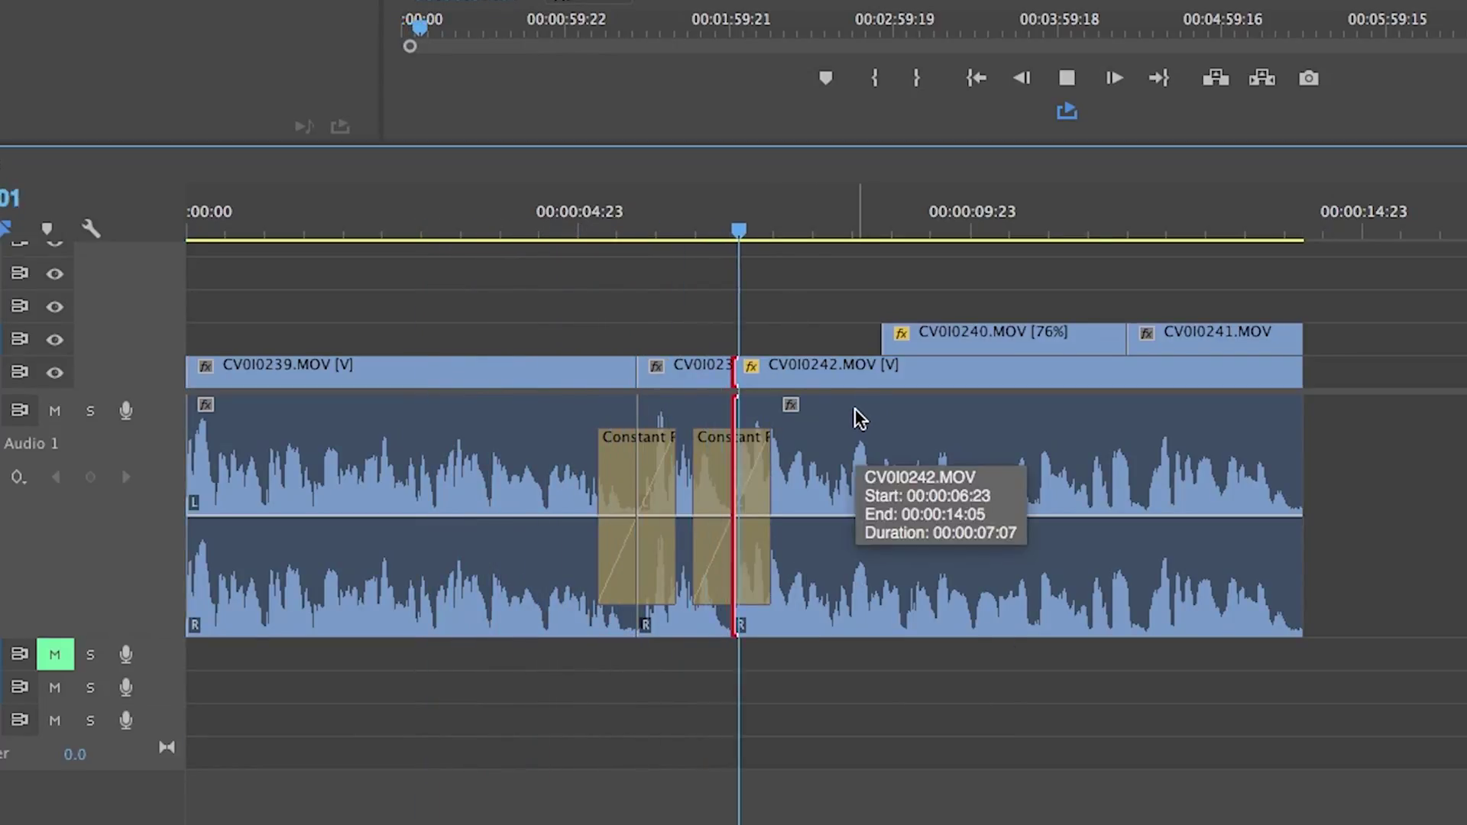
{"action": "left_click", "coordinate": [765, 474]}
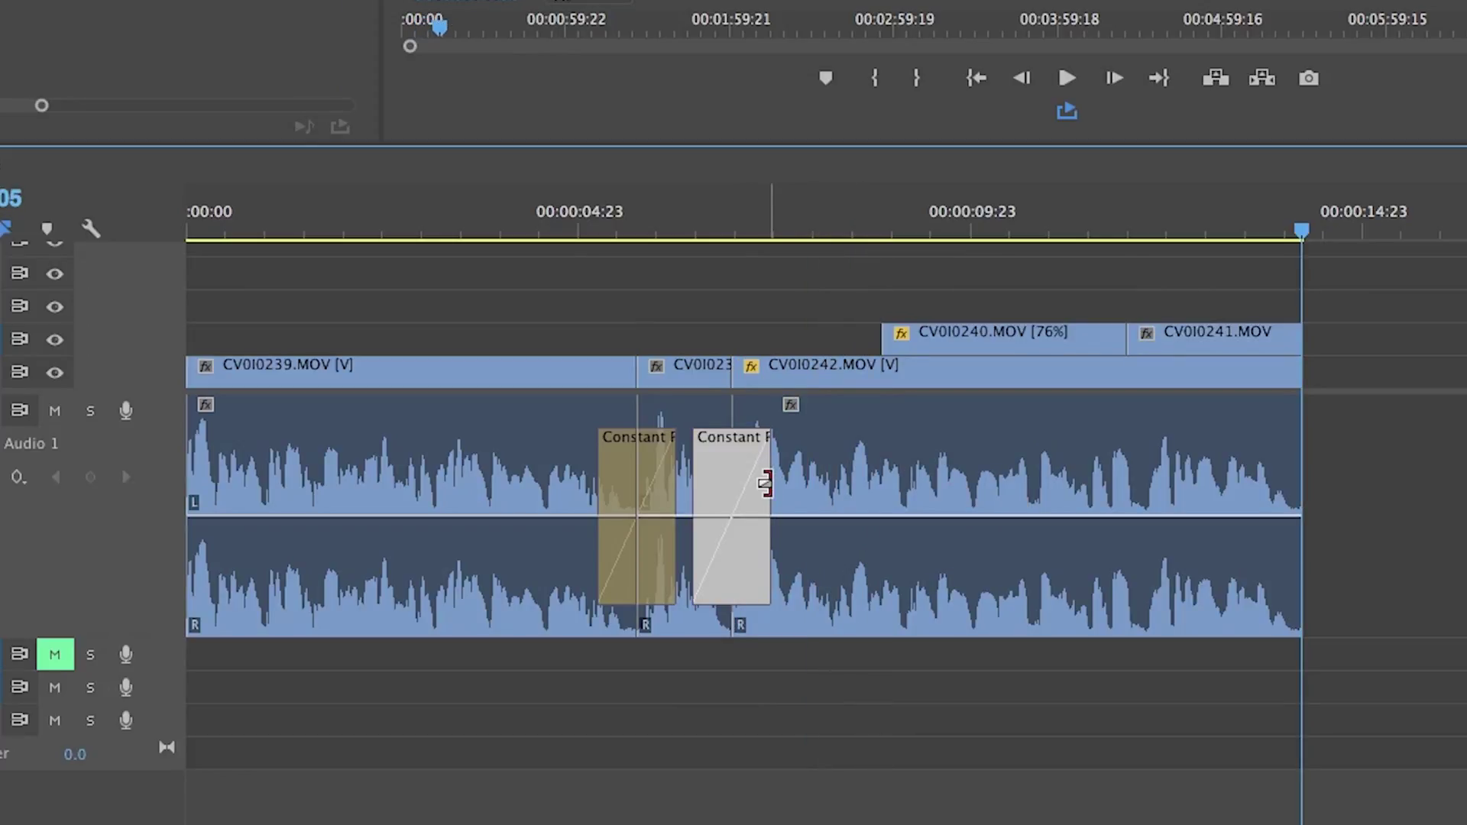
{"action": "left_click_drag", "start_coordinate": [739, 489], "coordinate": [661, 493]}
Save the project, put the playhead at 00:00:02:00, and raise CV0I0239 onto V2
{"action": "key", "text": "super+s"}
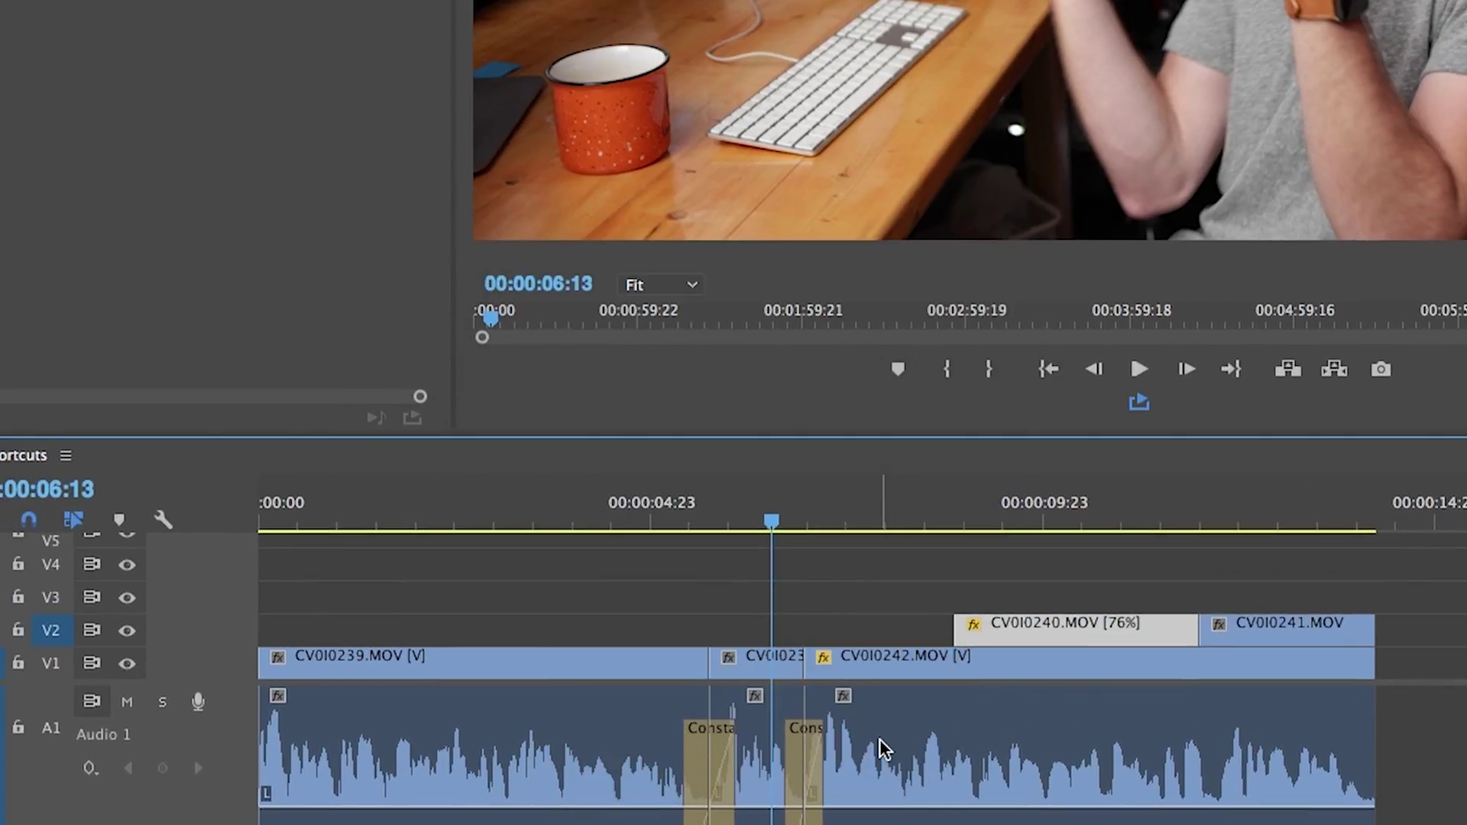
{"action": "key", "text": "super+s"}
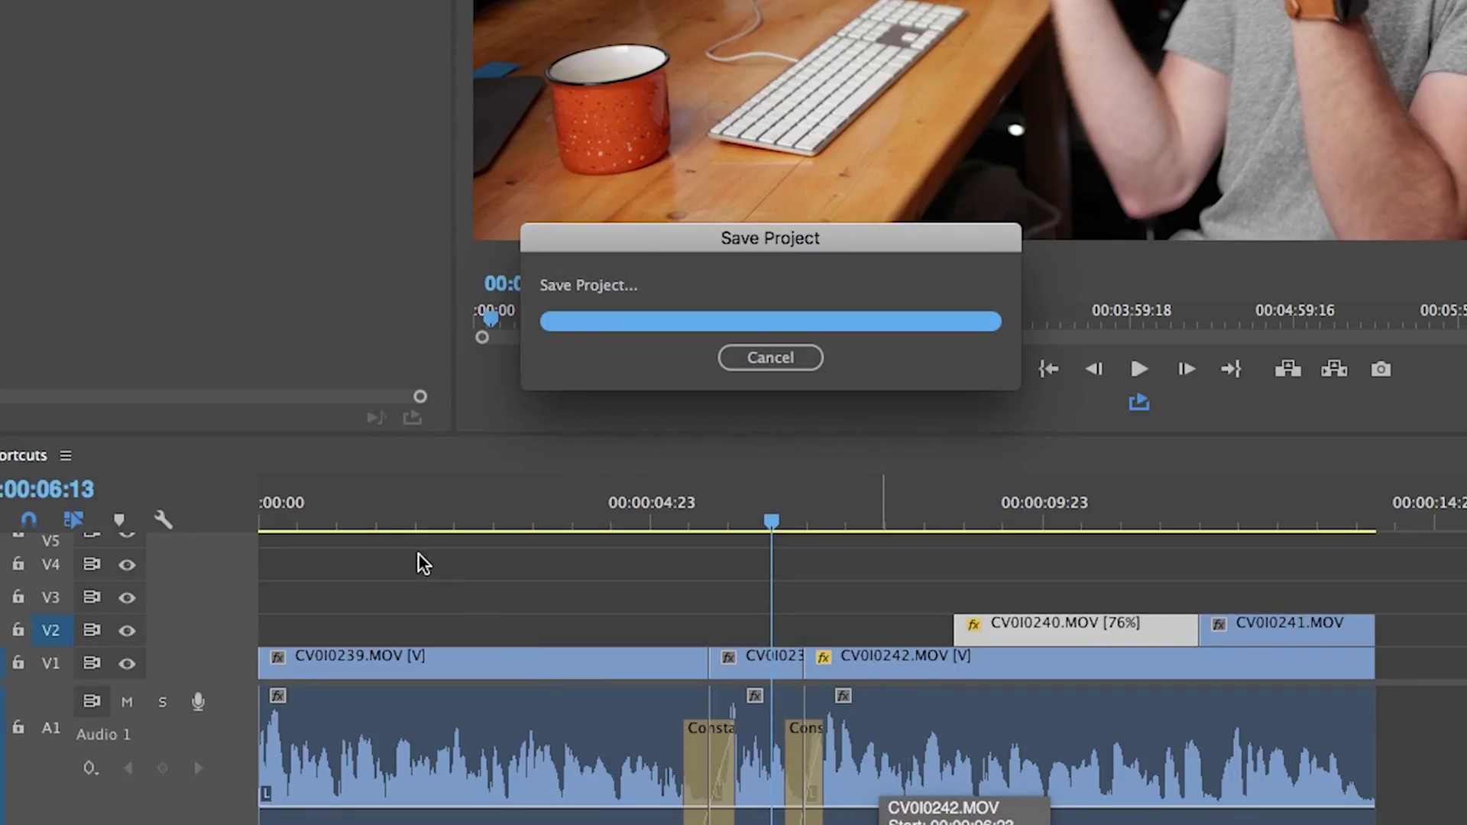
{"action": "left_click", "coordinate": [416, 501]}
{"action": "left_click_drag", "start_coordinate": [446, 653], "coordinate": [451, 634]}
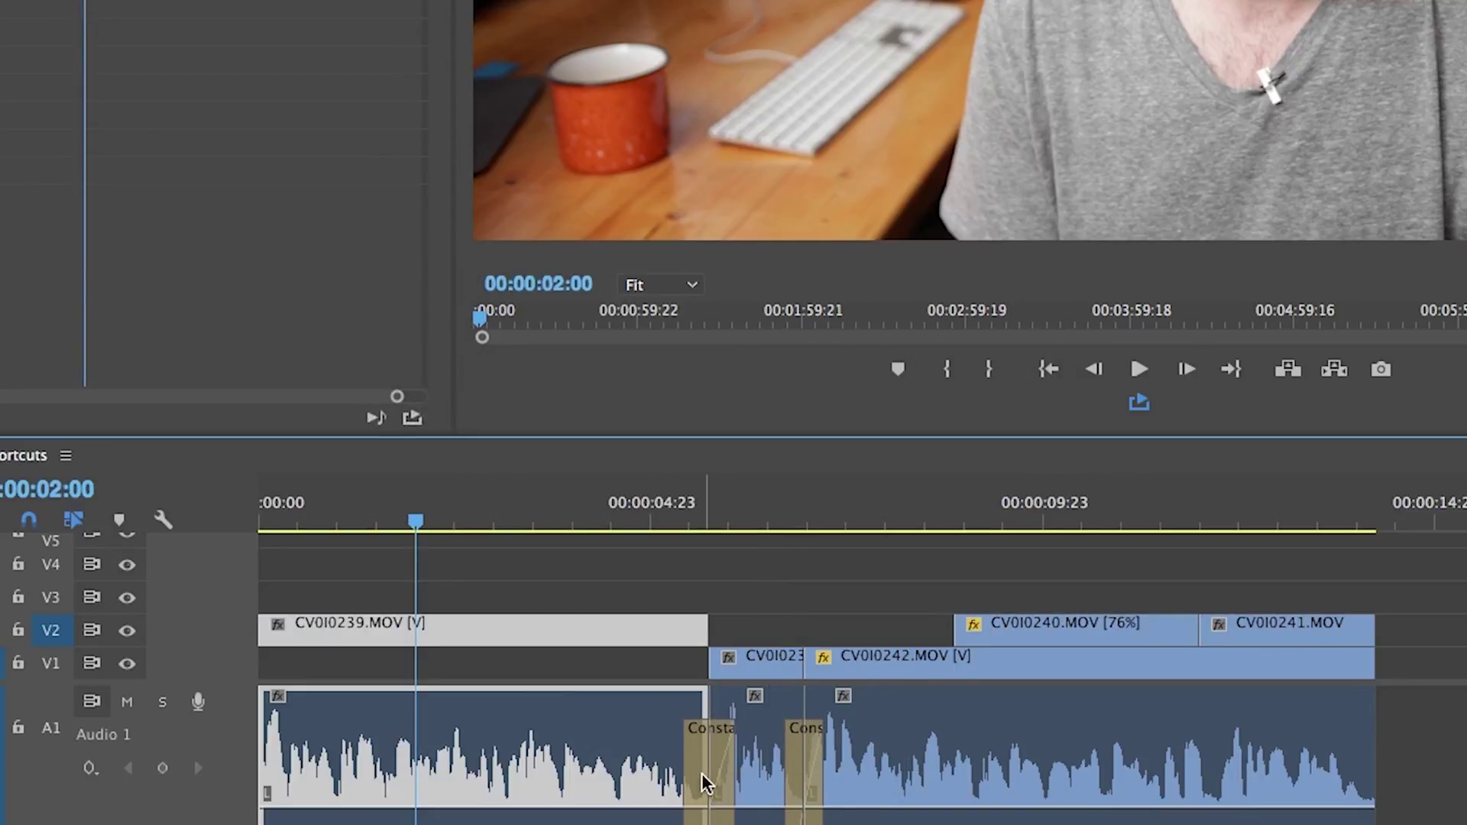
Save, move the 76% CV0I0240 cutaway up to V3, and save again
{"action": "key", "text": "super+s"}
{"action": "left_click_drag", "start_coordinate": [1010, 625], "coordinate": [1025, 599]}
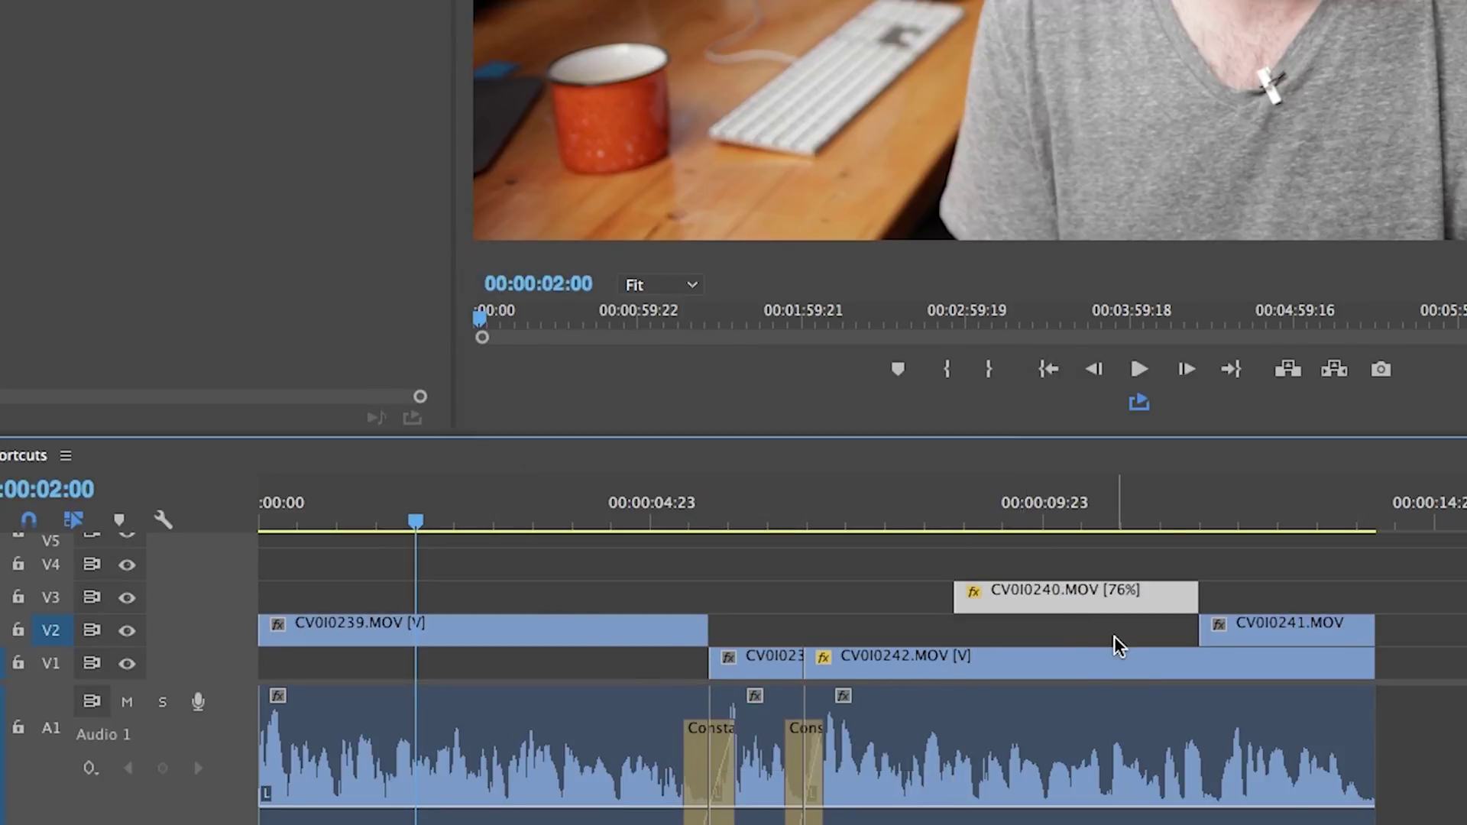
{"action": "key", "text": "super+s"}
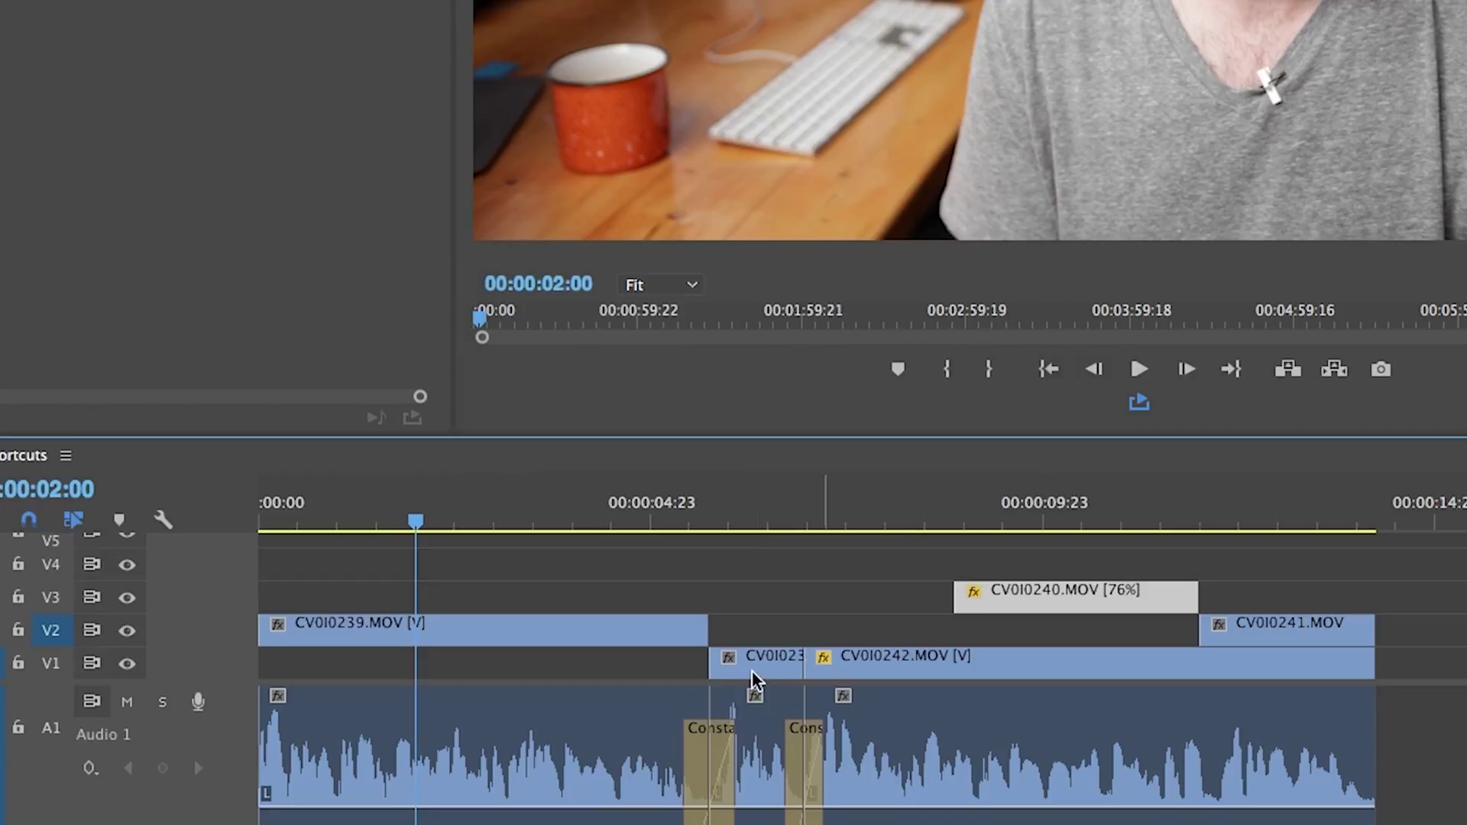